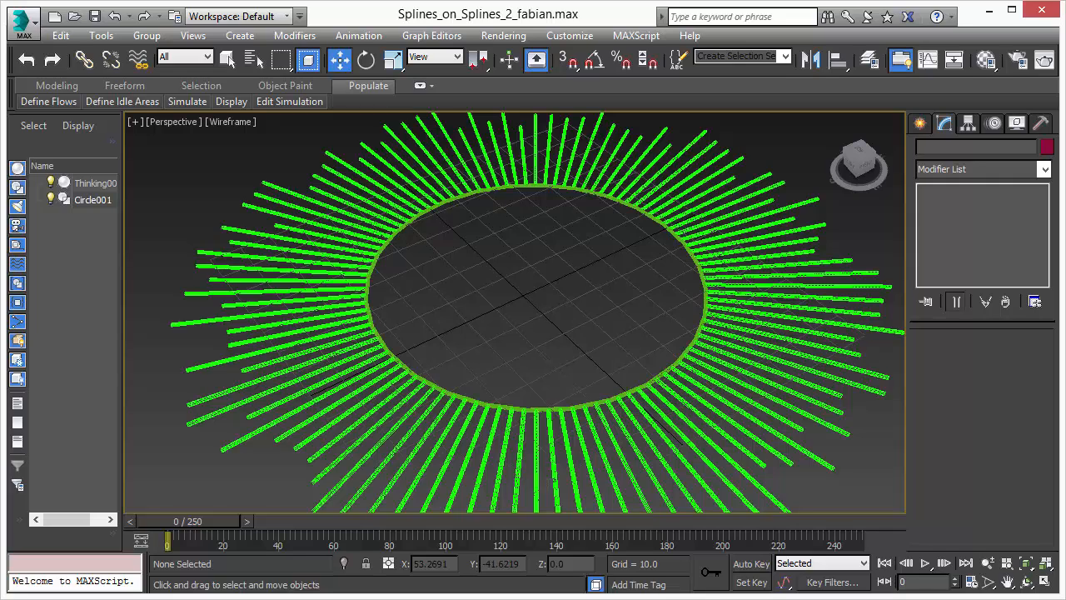
# Play the hair simulation, stop it, and rewind to the first frame.
pyautogui.click(926, 564)
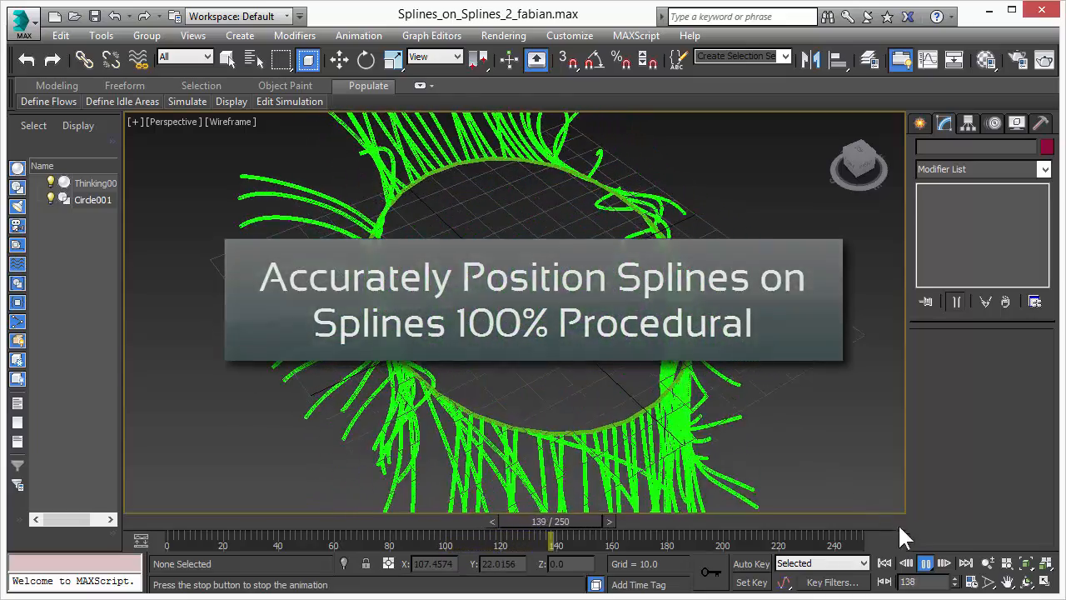
pyautogui.click(926, 564)
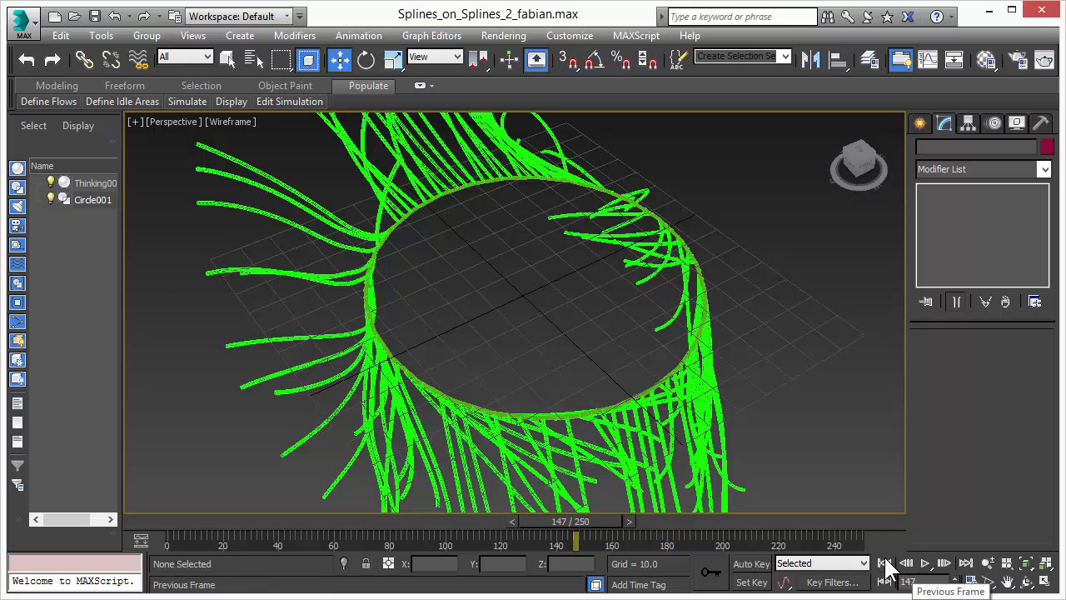
pyautogui.click(884, 564)
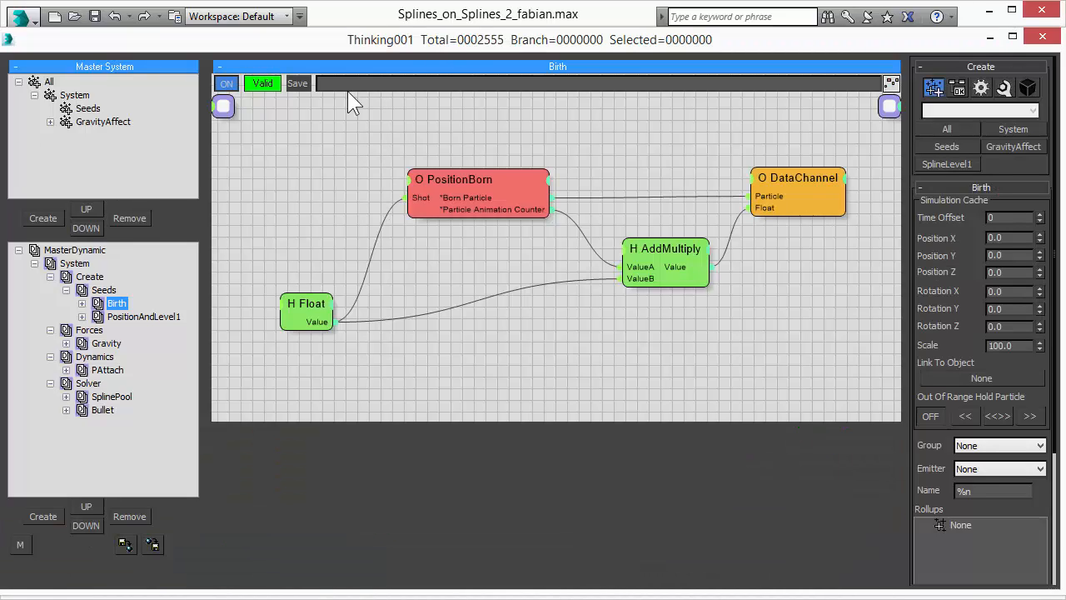
# Set MasterDynamic's Viewport display to Ticks and minimize the editor to see the scene.
pyautogui.click(75, 250)
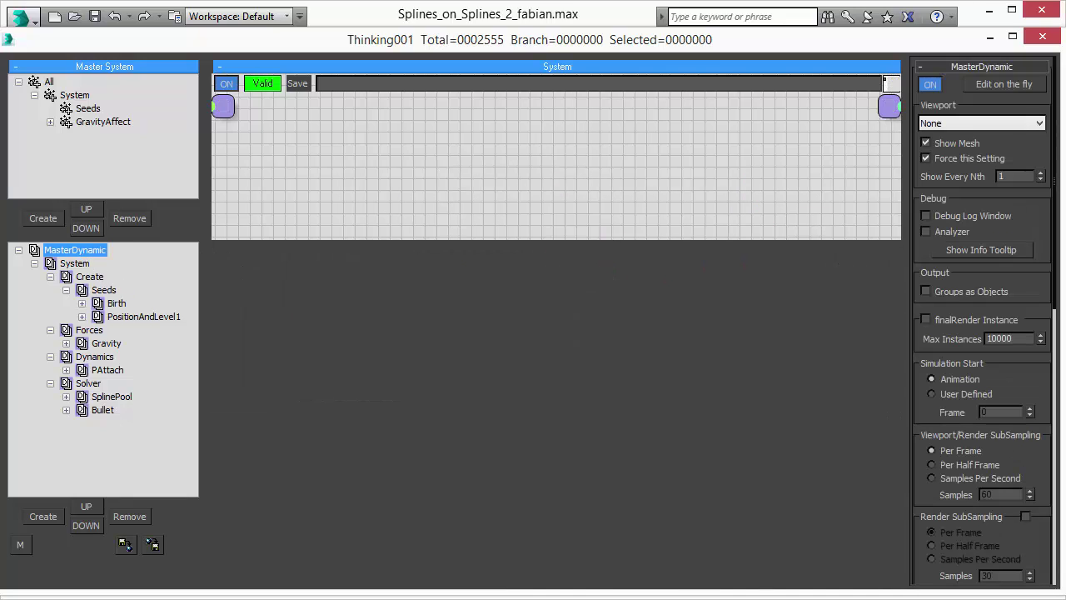
pyautogui.click(982, 123)
pyautogui.click(946, 160)
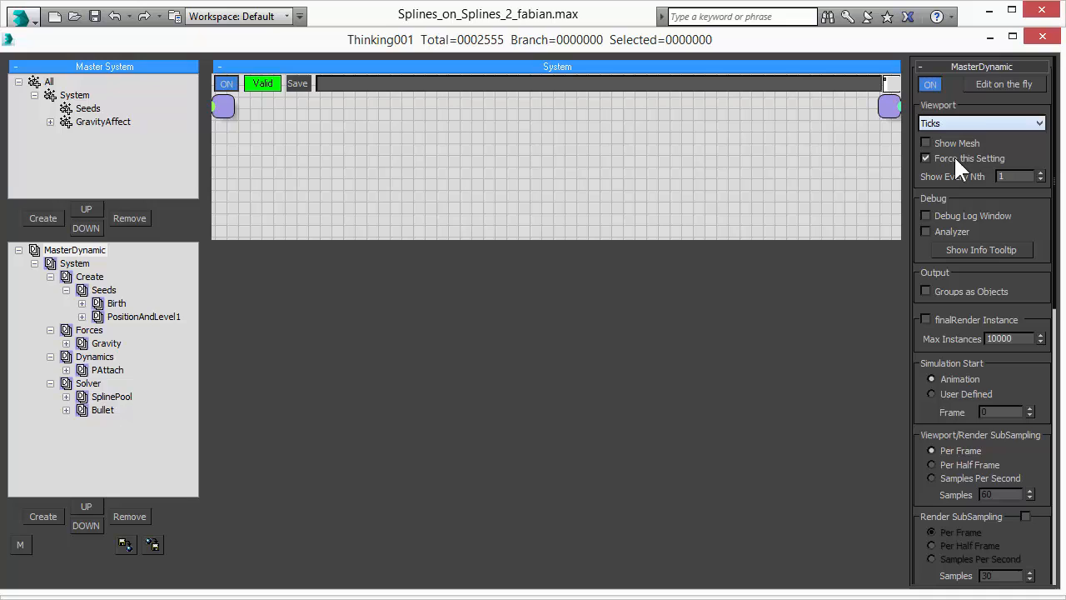
pyautogui.click(989, 37)
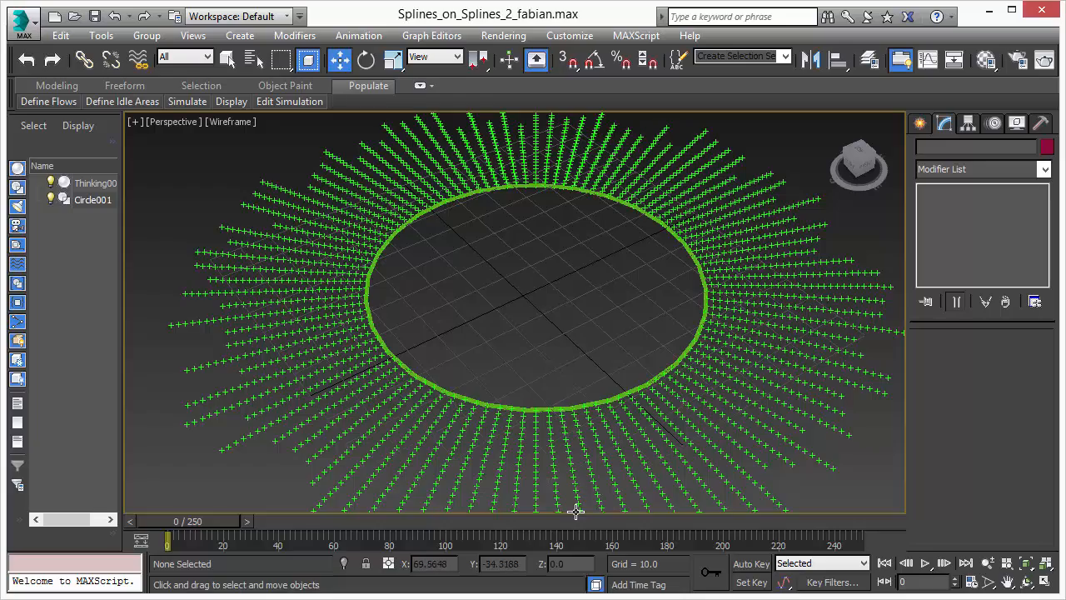
# Preview the falling tick particles, then stop and rewind to the start.
pyautogui.click(926, 564)
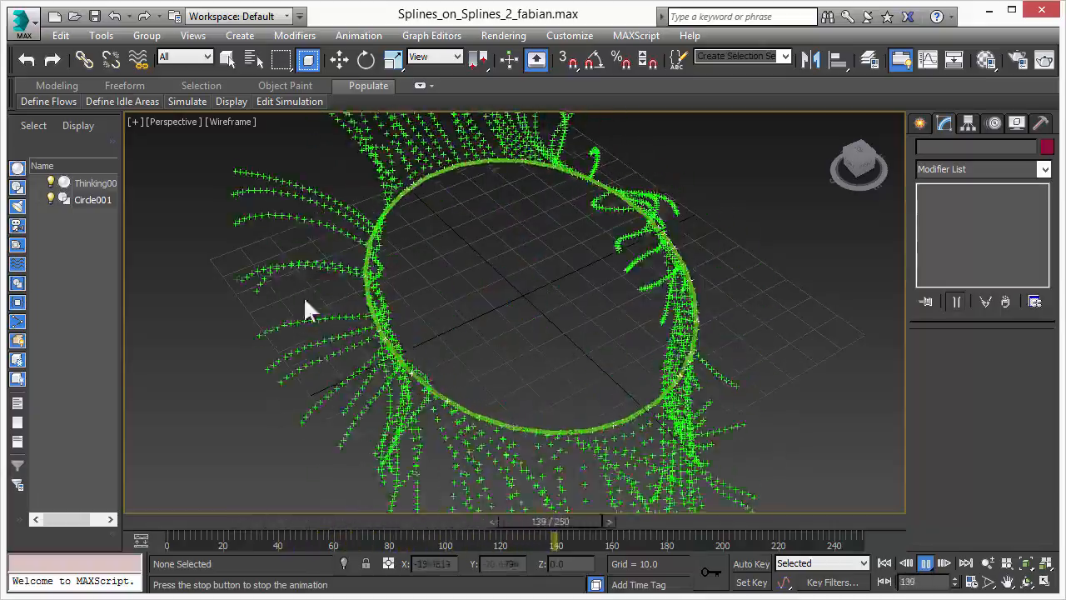
pyautogui.click(925, 563)
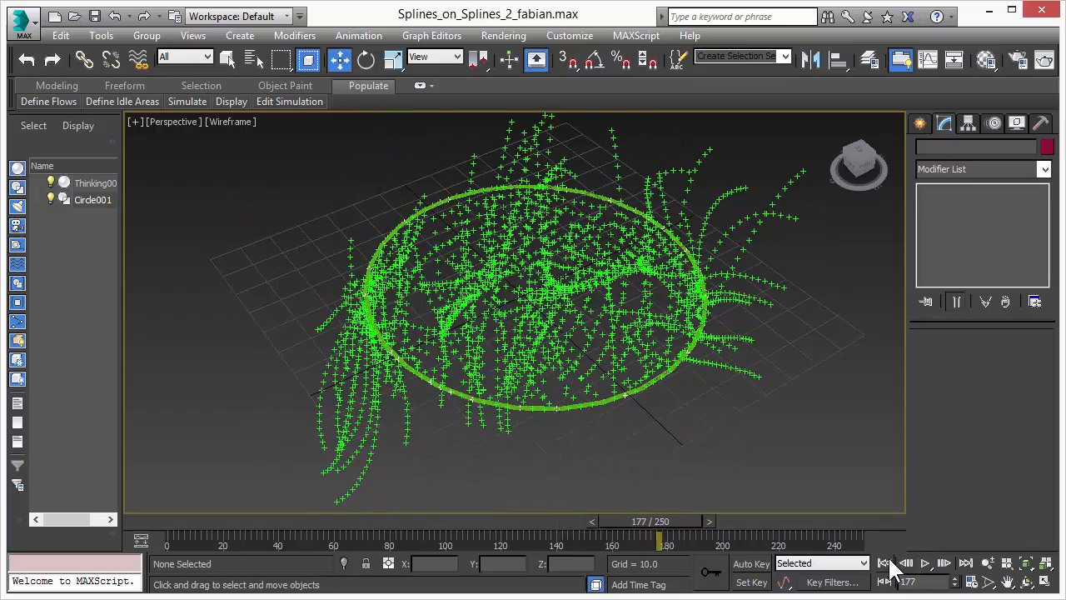
pyautogui.click(885, 563)
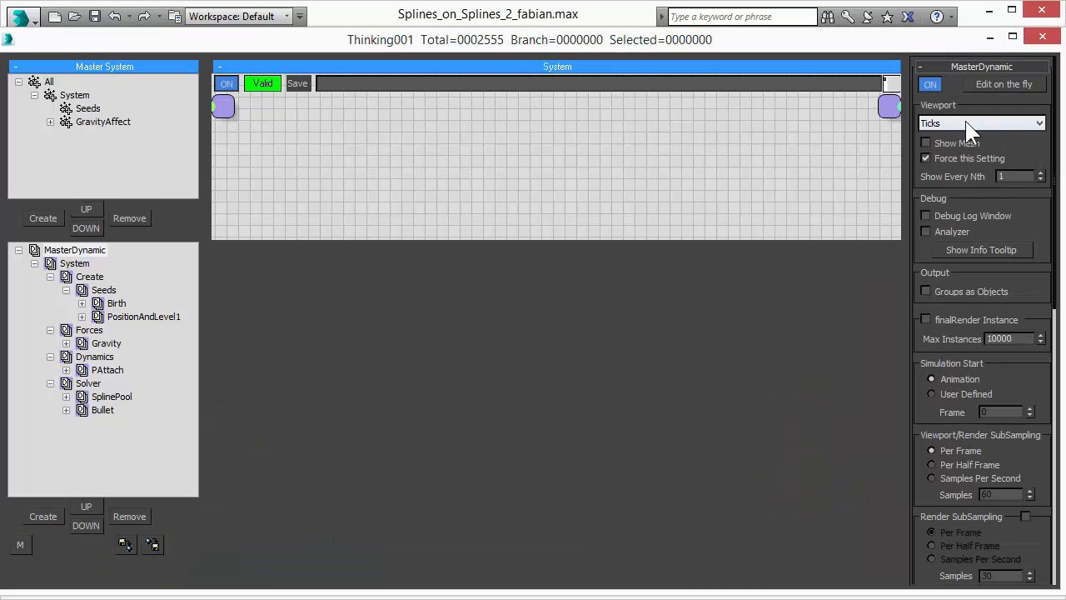
# Set Viewport display to None with Show Mesh on and minimize the editor.
pyautogui.click(970, 123)
pyautogui.click(945, 132)
pyautogui.click(991, 38)
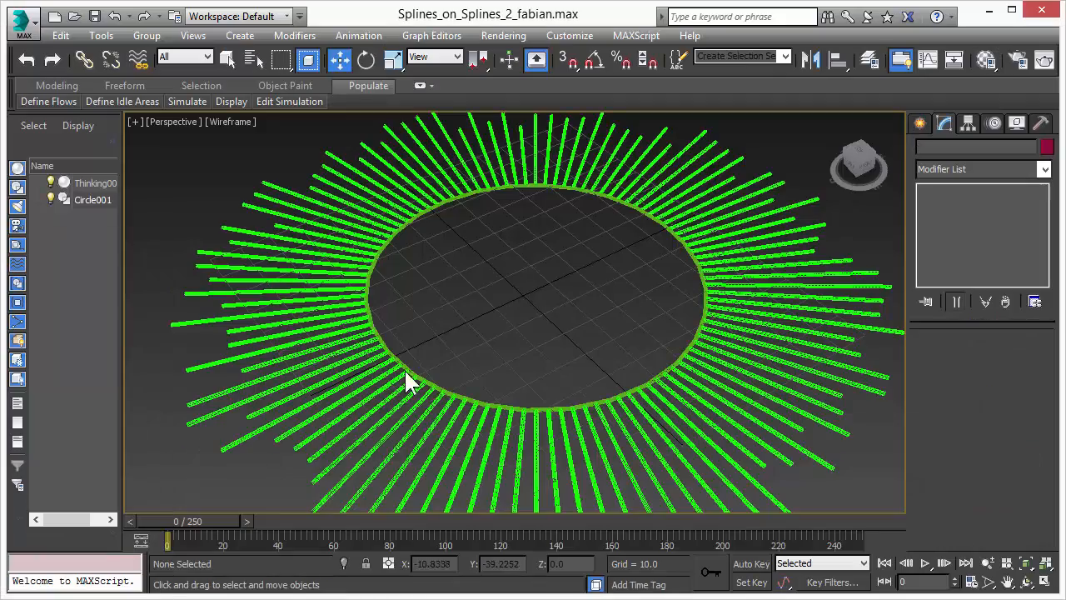
# Zoom in on the spline ring and inspect Circle001's Rendering rollout, then zoom back out.
pyautogui.click(988, 563)
pyautogui.moveTo(500, 432)
pyautogui.mouseDown()
pyautogui.moveTo(498, 367)
pyautogui.moveTo(428, 377)
pyautogui.mouseUp()
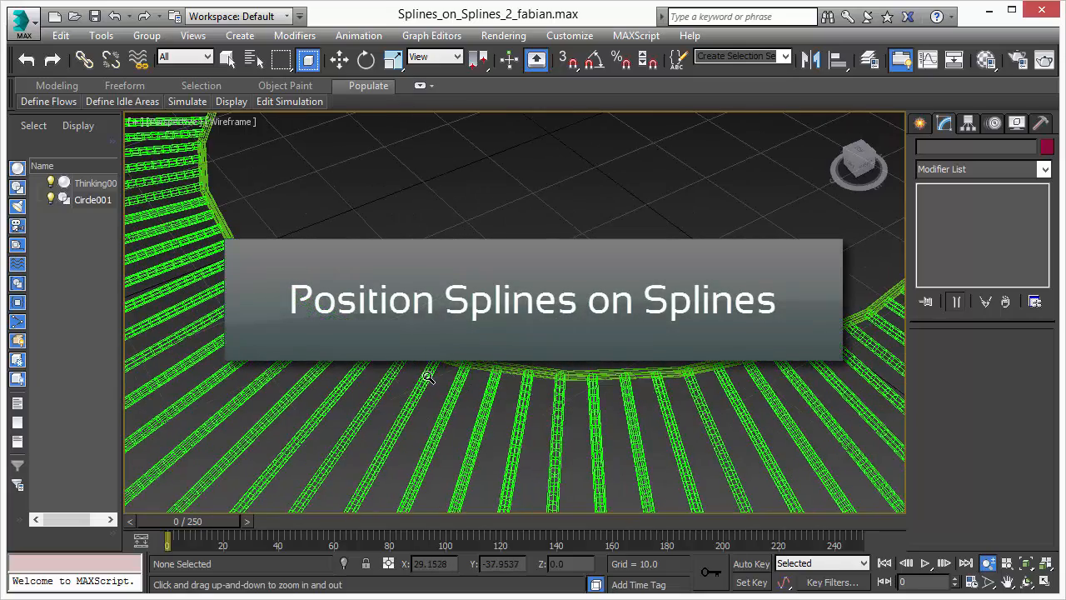
pyautogui.click(90, 200)
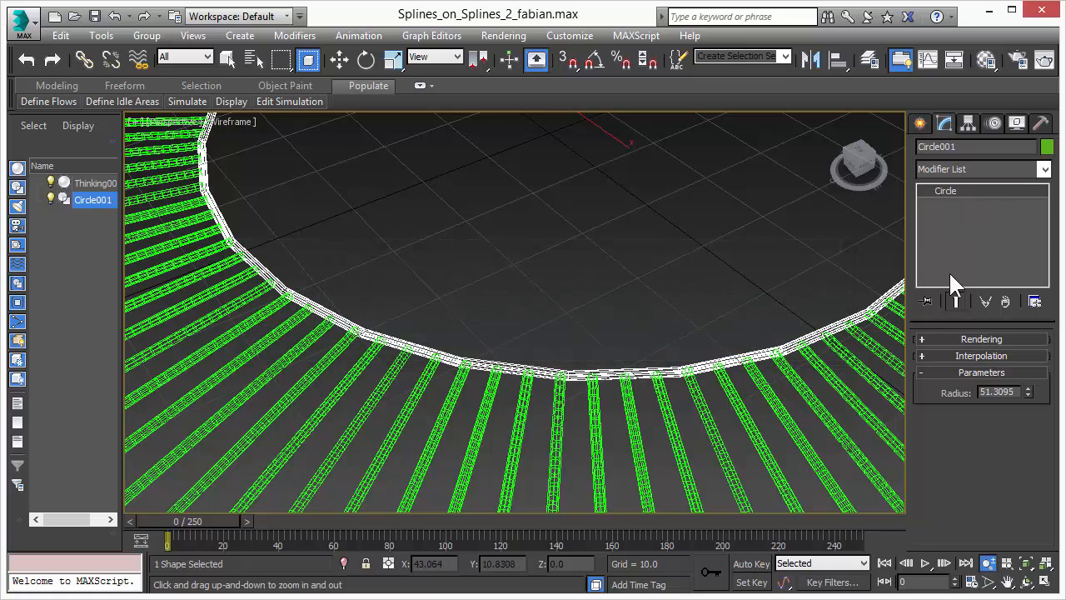
pyautogui.click(927, 340)
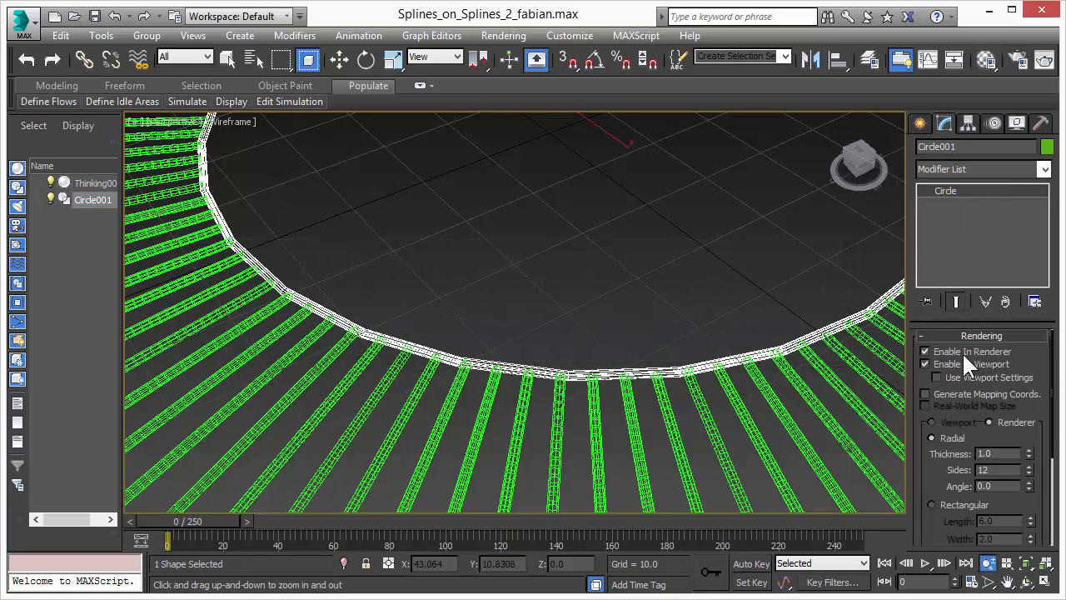
pyautogui.click(936, 335)
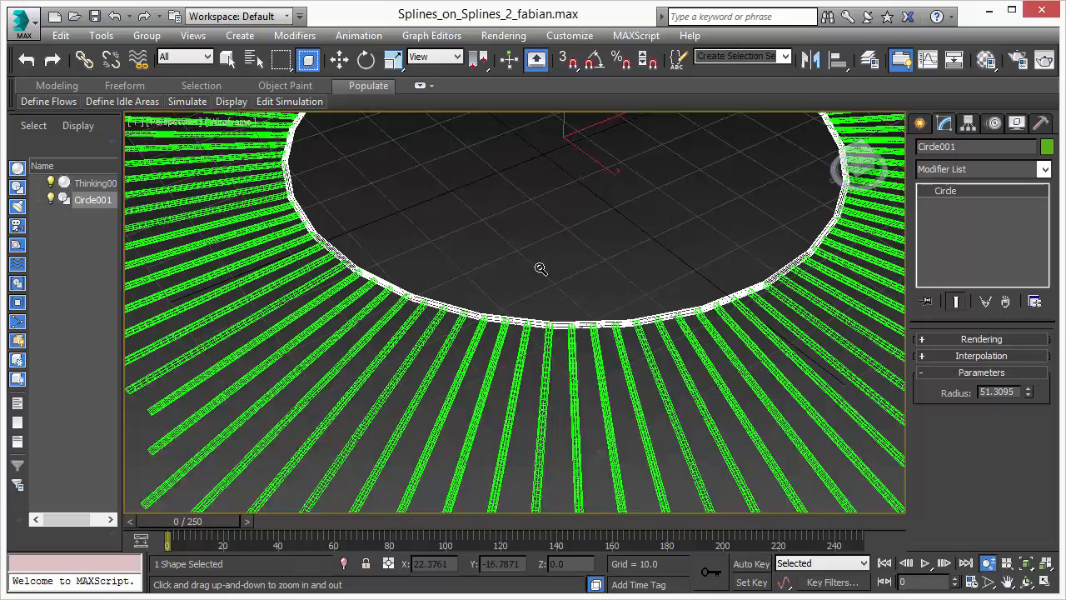
pyautogui.scroll(-5, 549, 233)
pyautogui.moveTo(565, 241); pyautogui.dragTo(559, 289)
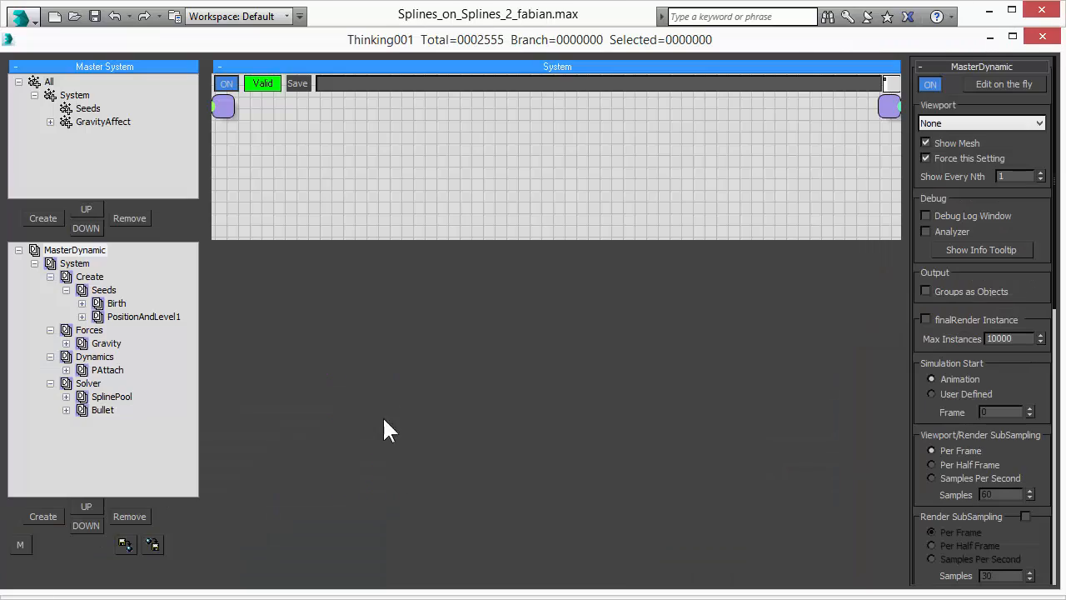
# Open the Birth rule under Seeds and review its Float, PositionBorn and AddMultiply nodes.
pyautogui.click(104, 290)
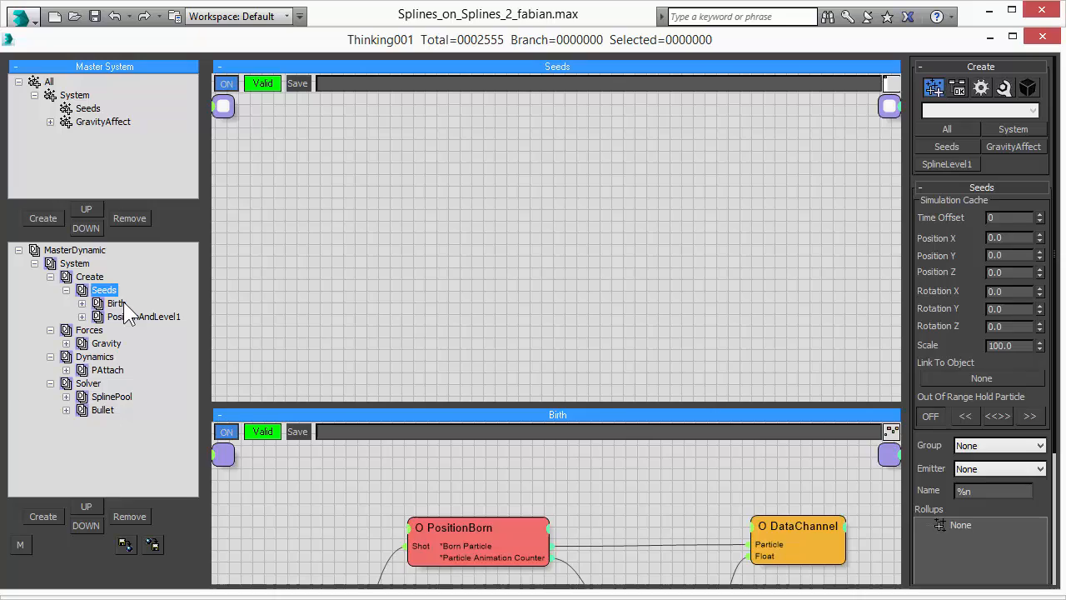
pyautogui.click(117, 303)
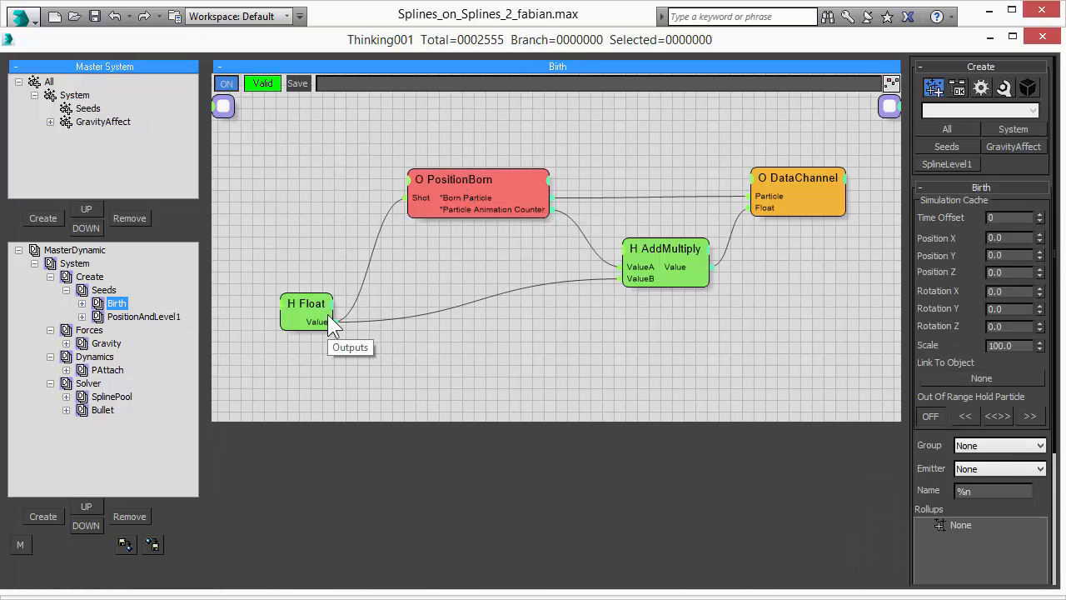
pyautogui.click(308, 304)
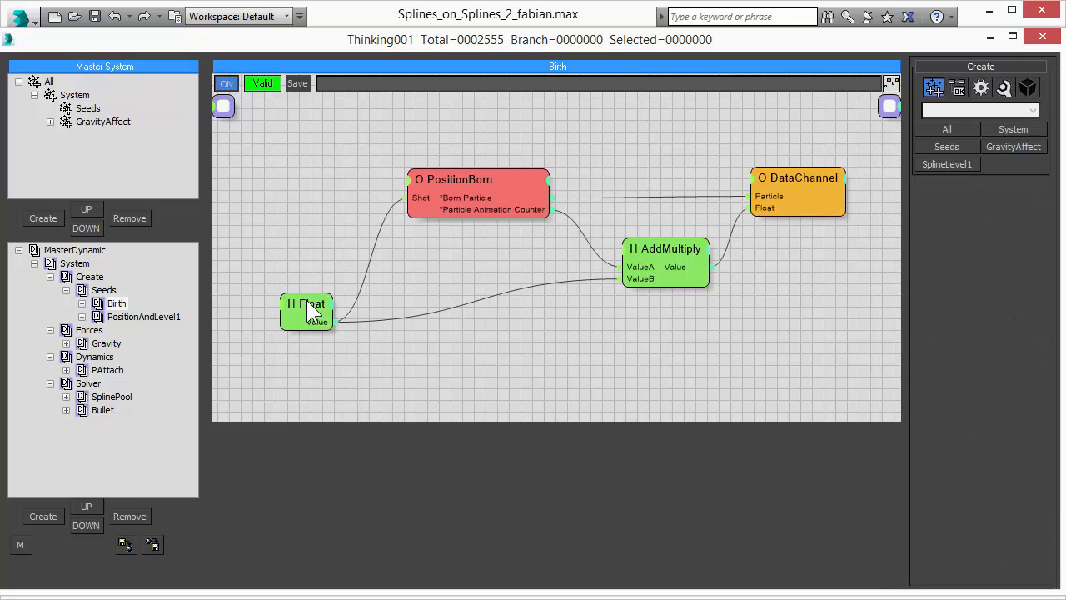
pyautogui.click(458, 179)
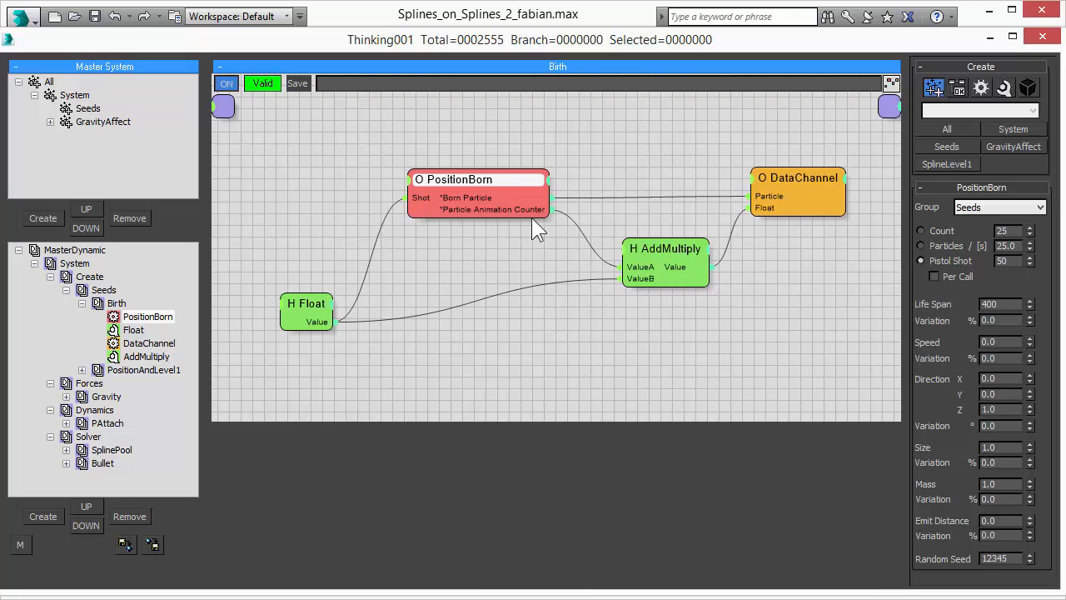
pyautogui.click(670, 247)
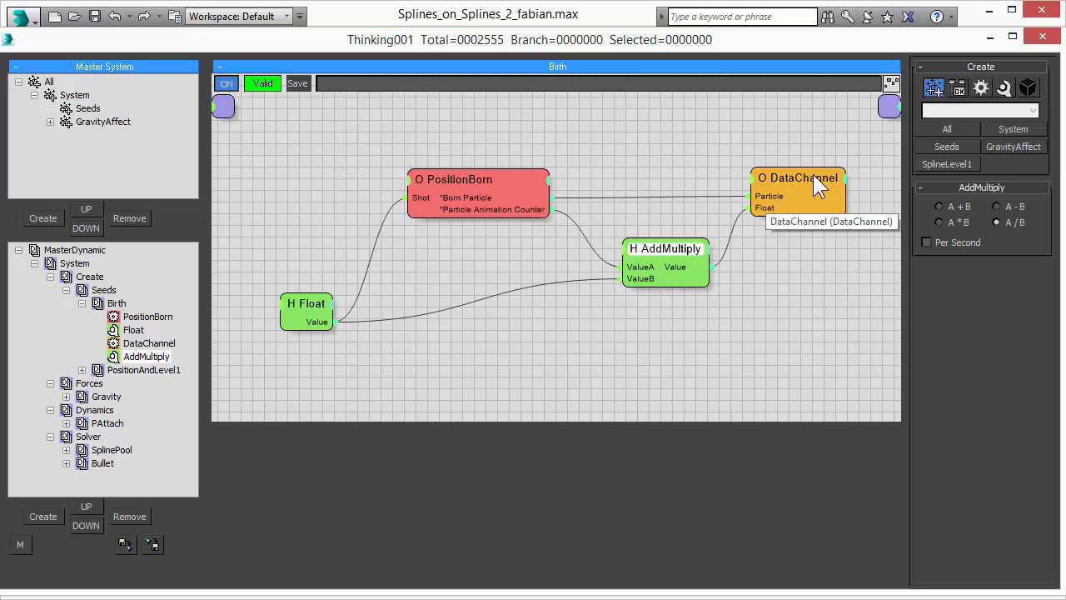
# Collapse Birth and open the PositionAndLevel1 rule graph.
pyautogui.click(84, 303)
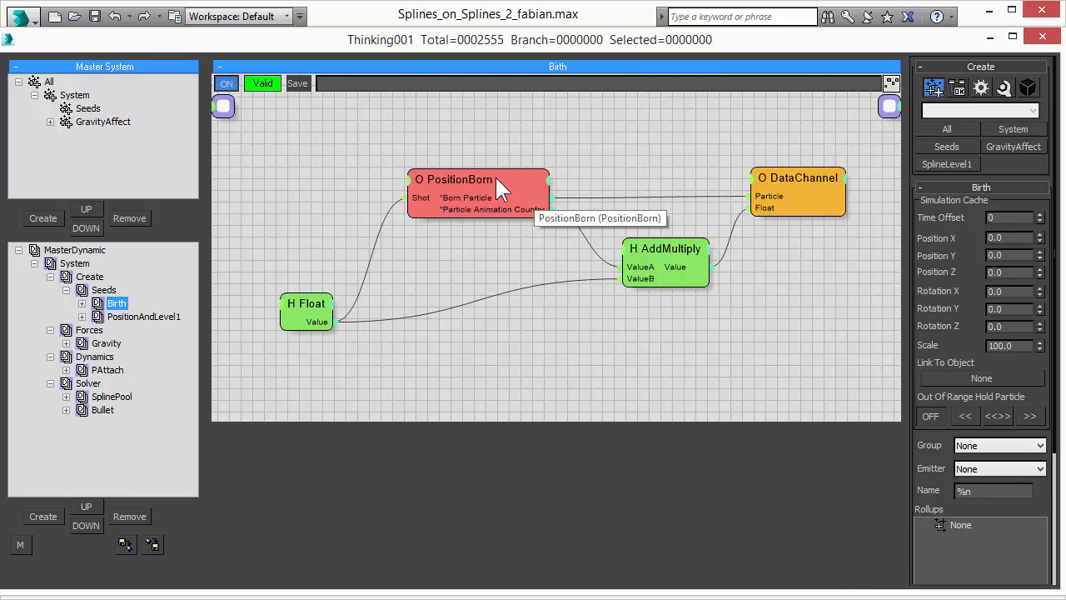
pyautogui.click(141, 316)
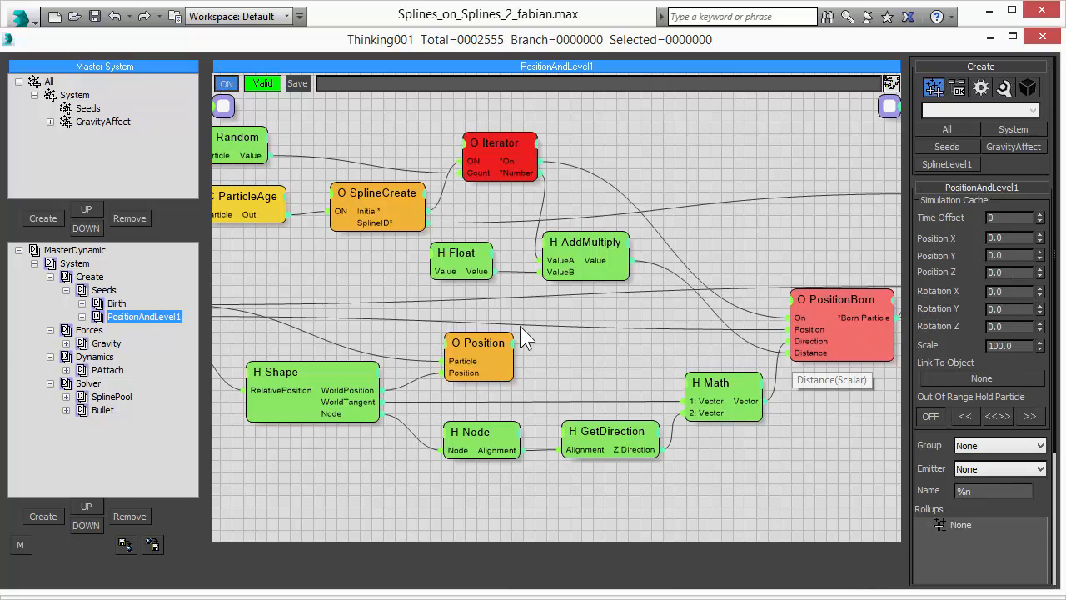
# Pan through the PositionAndLevel1 graph and inspect its PositionBorn, Iterator and Random nodes.
pyautogui.moveTo(355, 289)
pyautogui.mouseDown(button='middle')
pyautogui.moveTo(456, 304)
pyautogui.moveTo(515, 294)
pyautogui.mouseUp(button='middle')
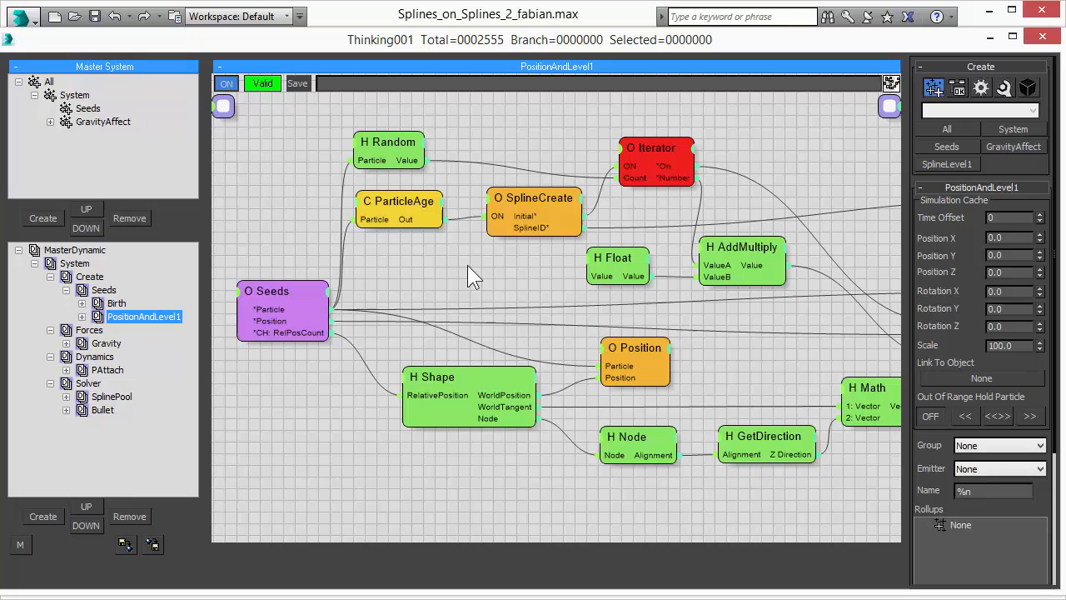
pyautogui.moveTo(510, 272); pyautogui.dragTo(393, 280, button='middle')
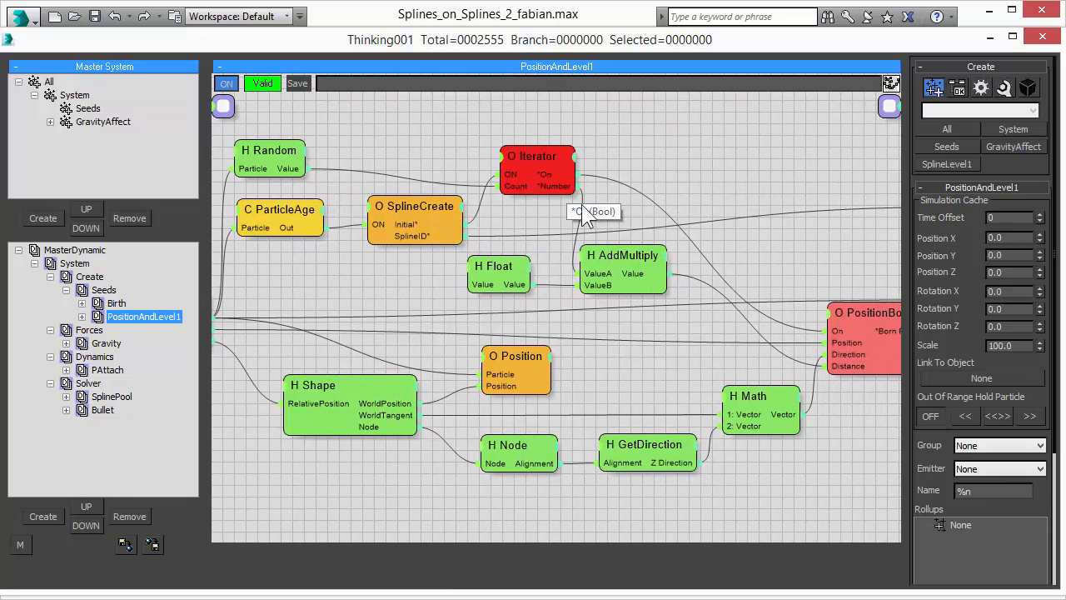
pyautogui.moveTo(756, 343); pyautogui.dragTo(611, 310, button='middle')
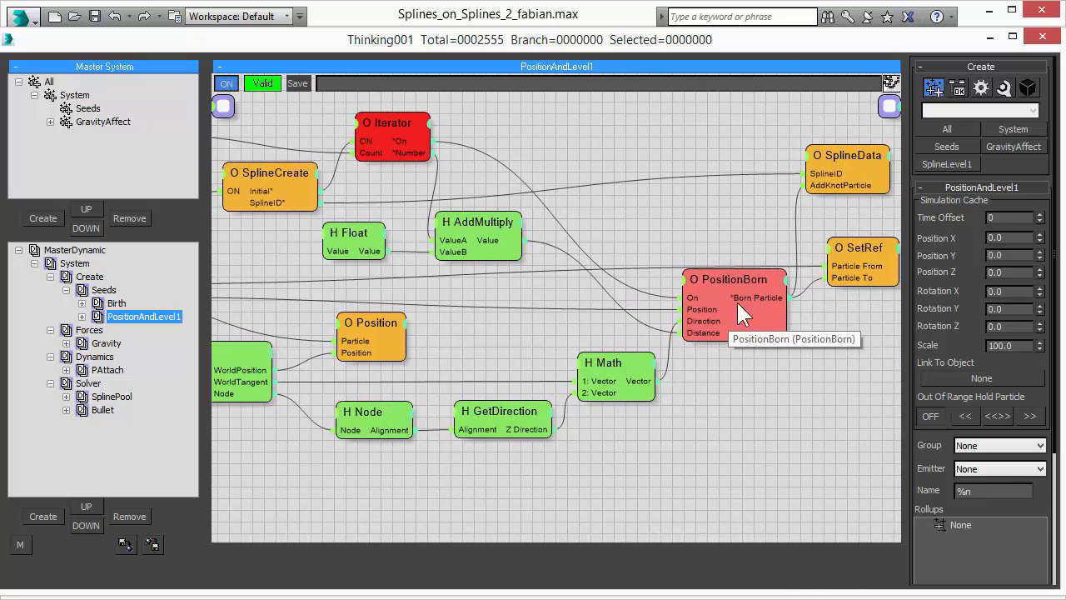
pyautogui.click(747, 289)
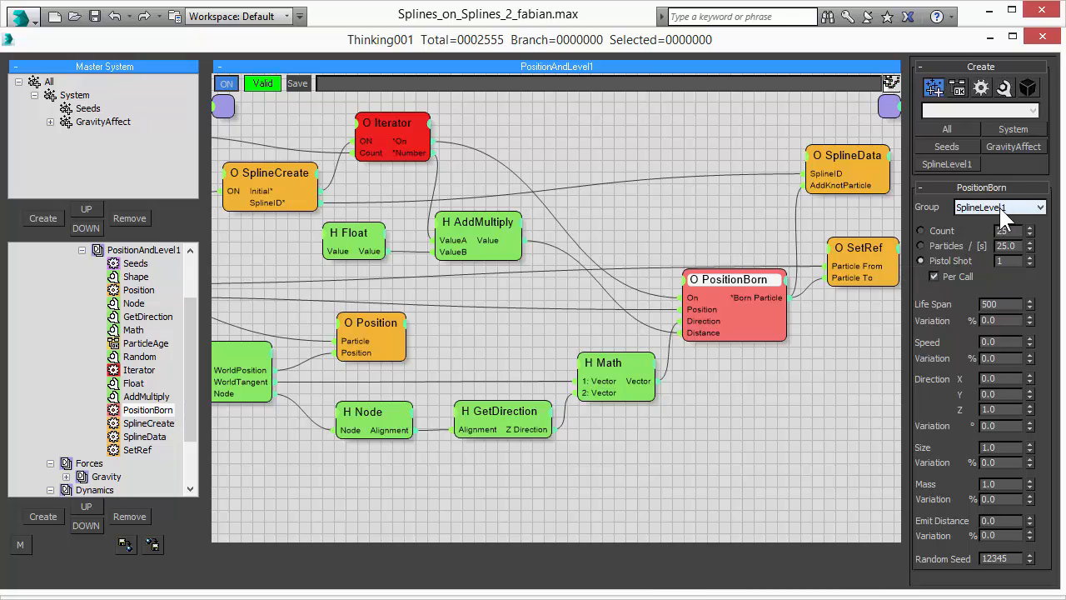
pyautogui.click(387, 129)
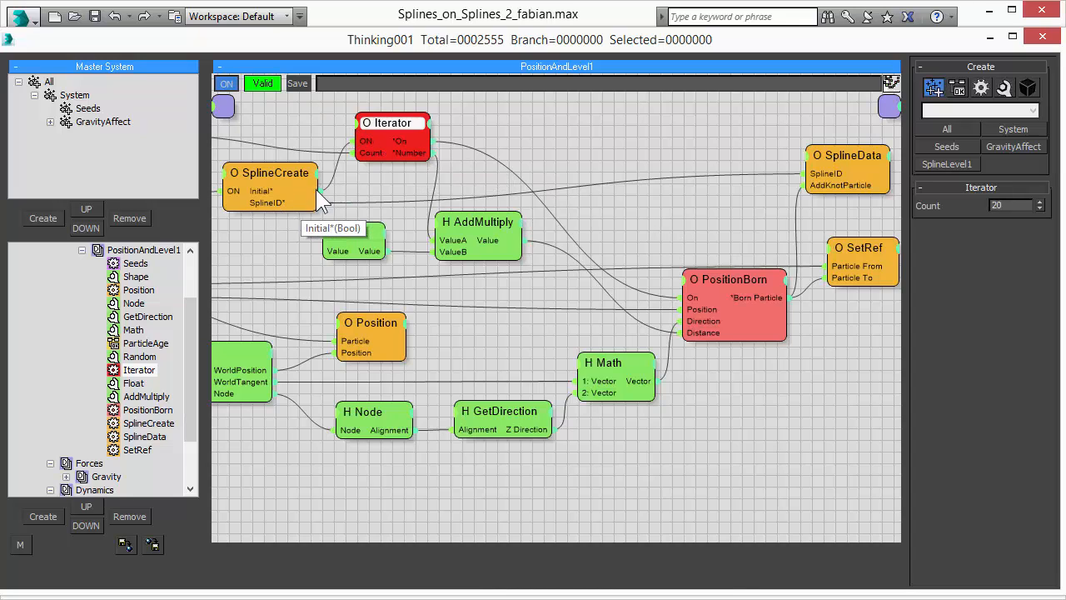
pyautogui.moveTo(353, 172); pyautogui.dragTo(541, 194, button='middle')
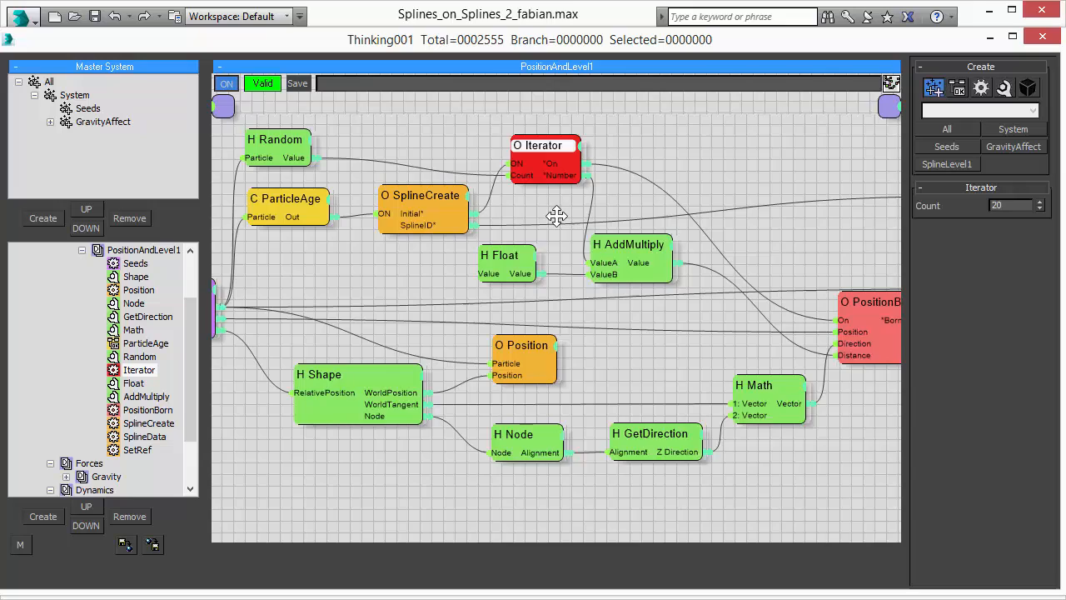
pyautogui.click(333, 150)
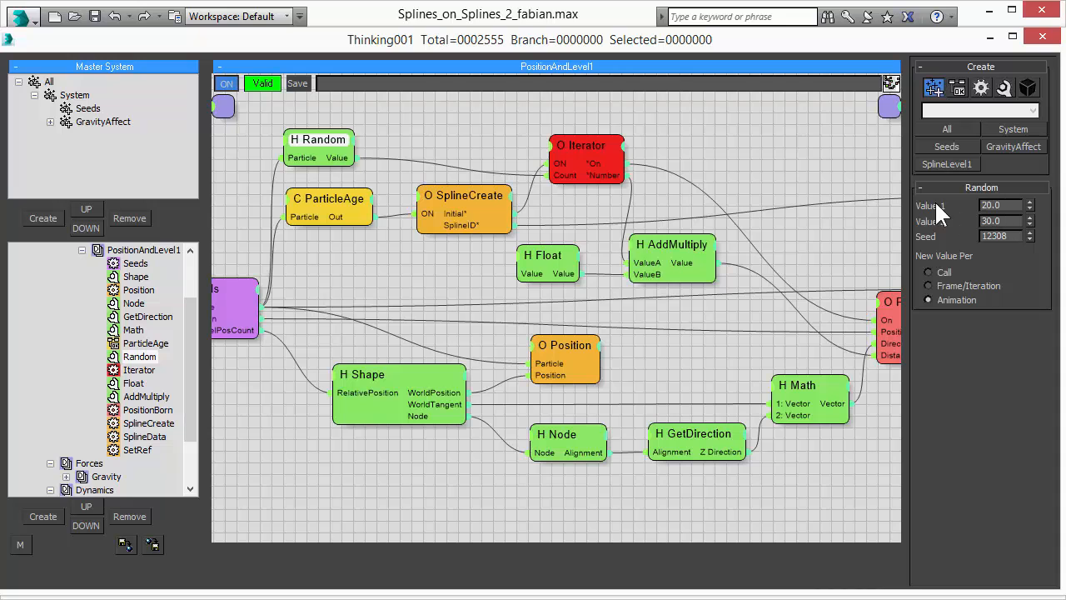
# Move the editor back over the viewport and pan to the SplineData, SetRef, Shape and Seeds nodes.
pyautogui.moveTo(900, 46); pyautogui.dragTo(242, 65)
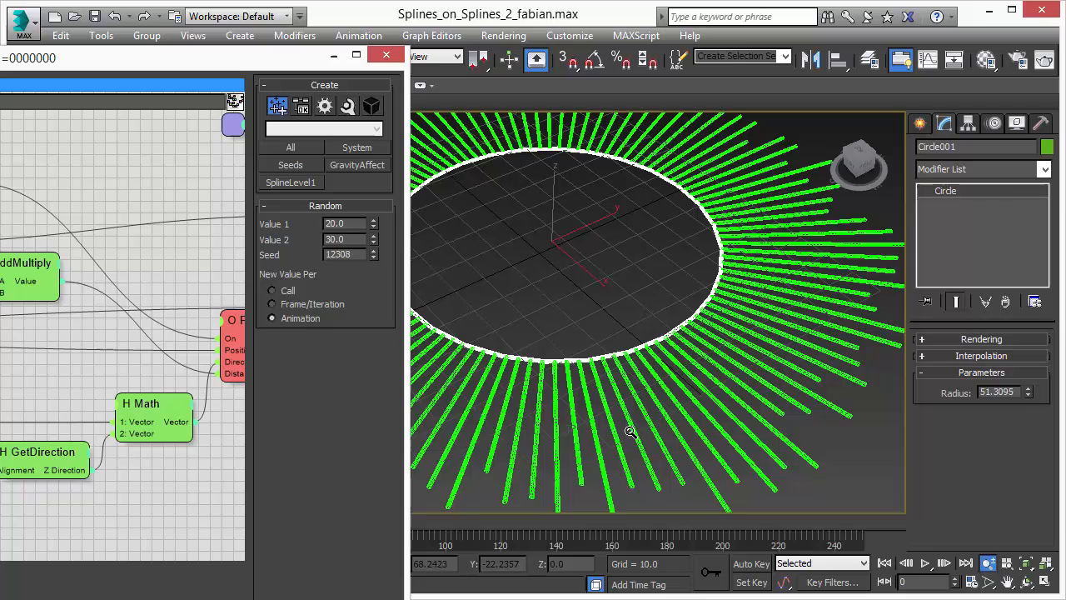
pyautogui.moveTo(83, 67); pyautogui.dragTo(408, 68)
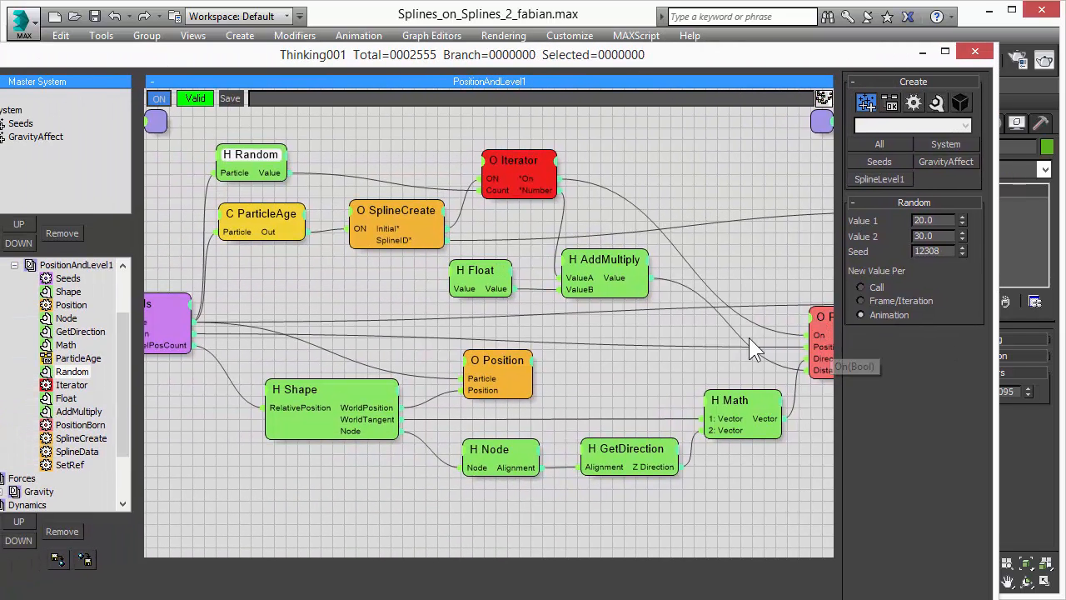
pyautogui.moveTo(670, 315); pyautogui.dragTo(340, 275, button='middle')
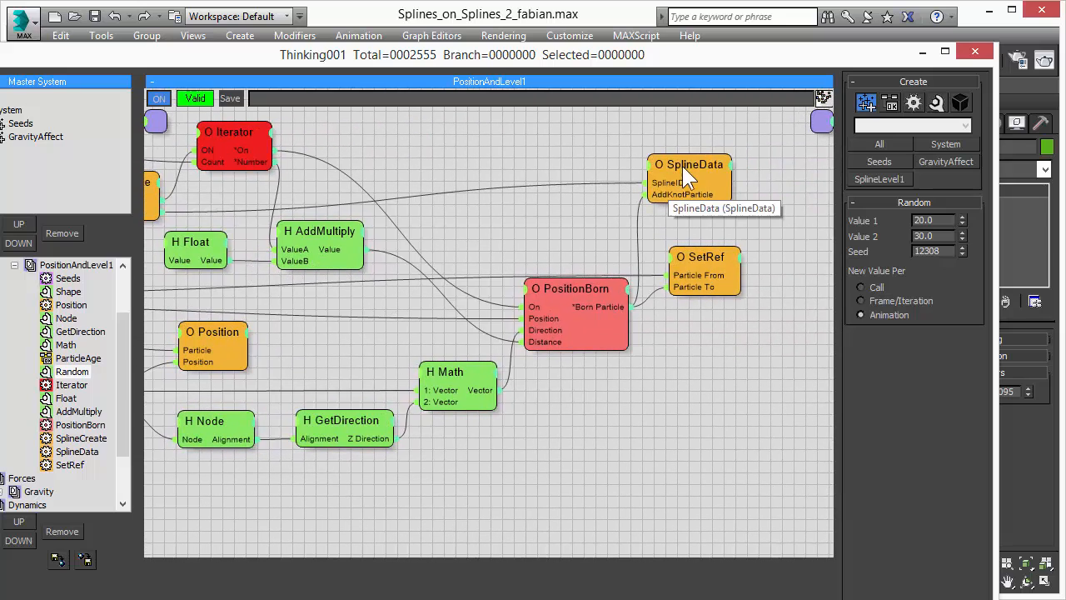
pyautogui.moveTo(327, 313); pyautogui.dragTo(616, 329, button='middle')
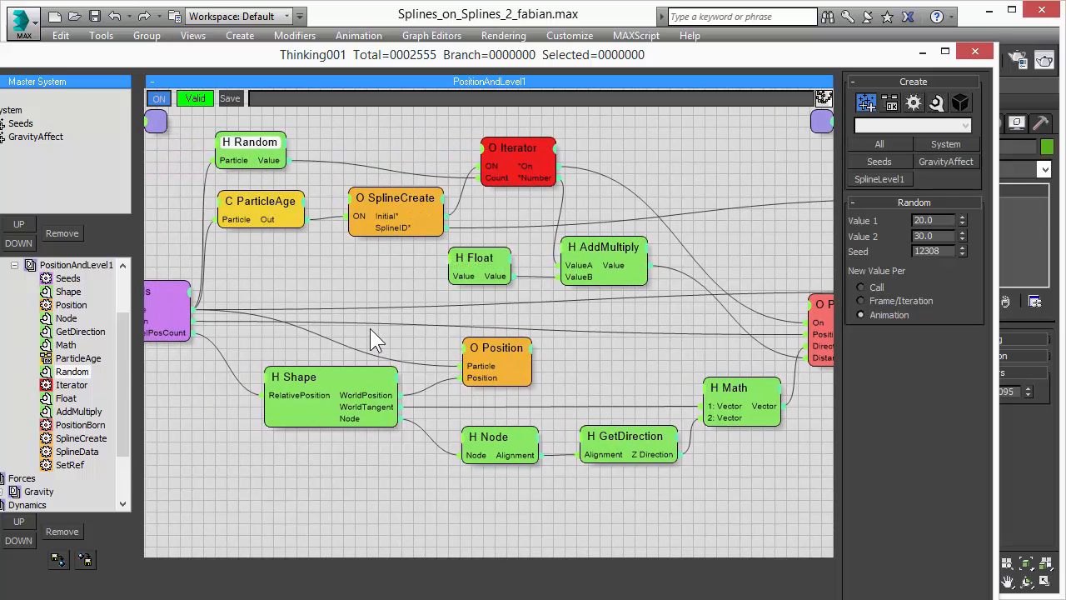
pyautogui.moveTo(369, 329); pyautogui.dragTo(459, 235, button='middle')
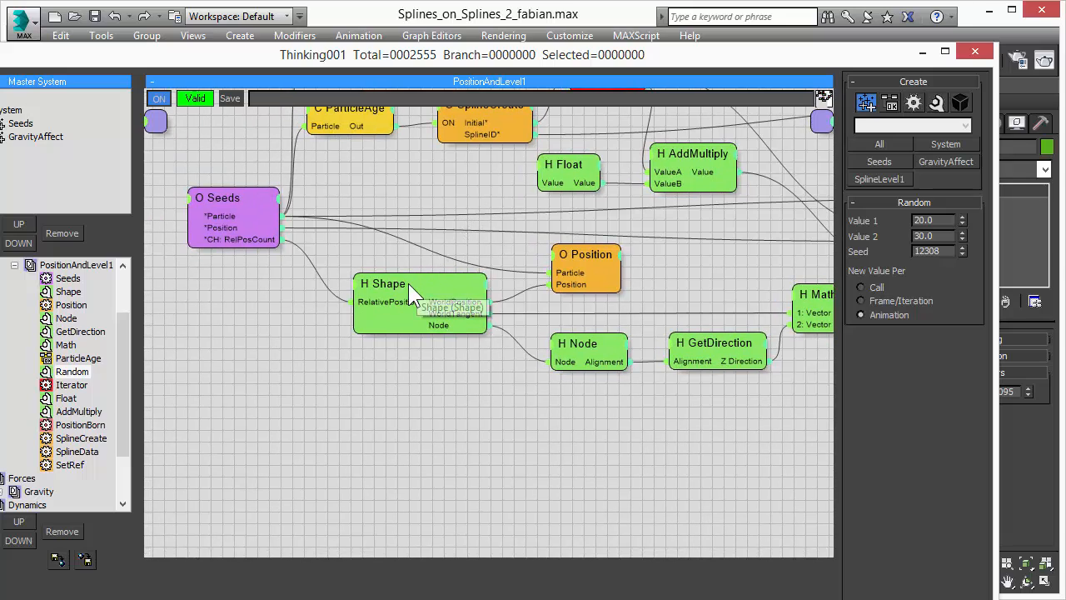
# Check the Shape node uses Circle001 and the Math node's Vector Cross Product, then collapse PositionAndLevel1.
pyautogui.click(410, 283)
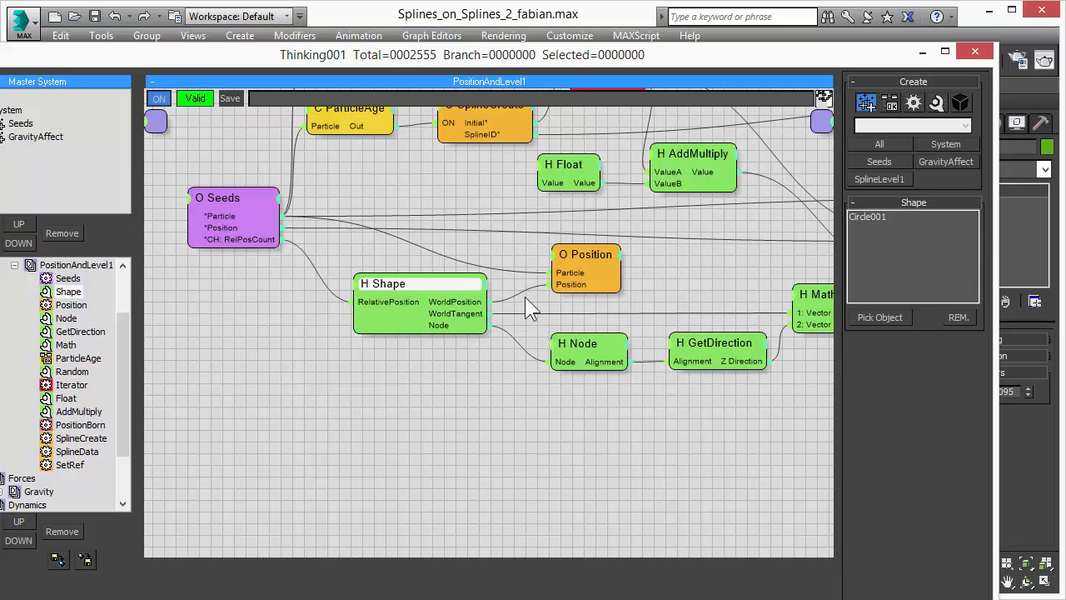
pyautogui.click(588, 257)
pyautogui.moveTo(588, 257); pyautogui.dragTo(580, 245)
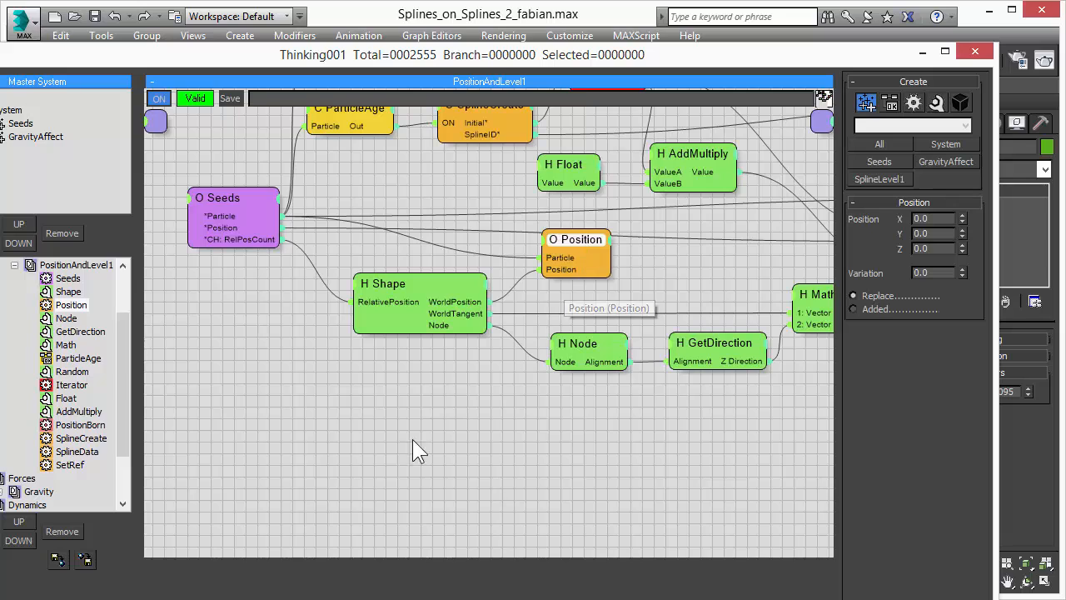
pyautogui.moveTo(648, 432); pyautogui.dragTo(454, 447, button='middle')
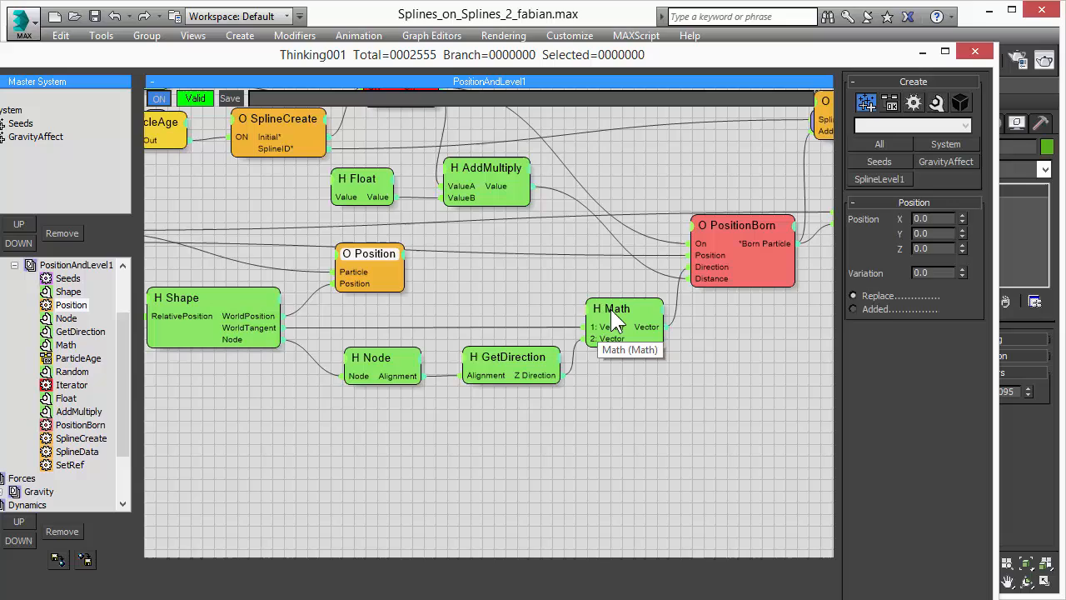
pyautogui.click(610, 309)
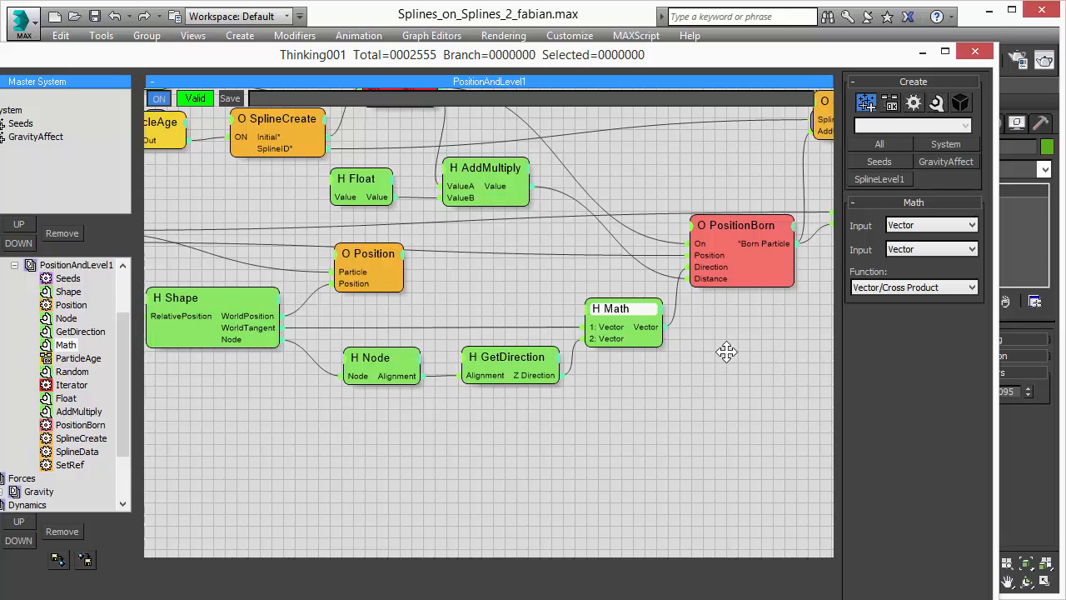
pyautogui.moveTo(750, 342); pyautogui.dragTo(662, 374, button='middle')
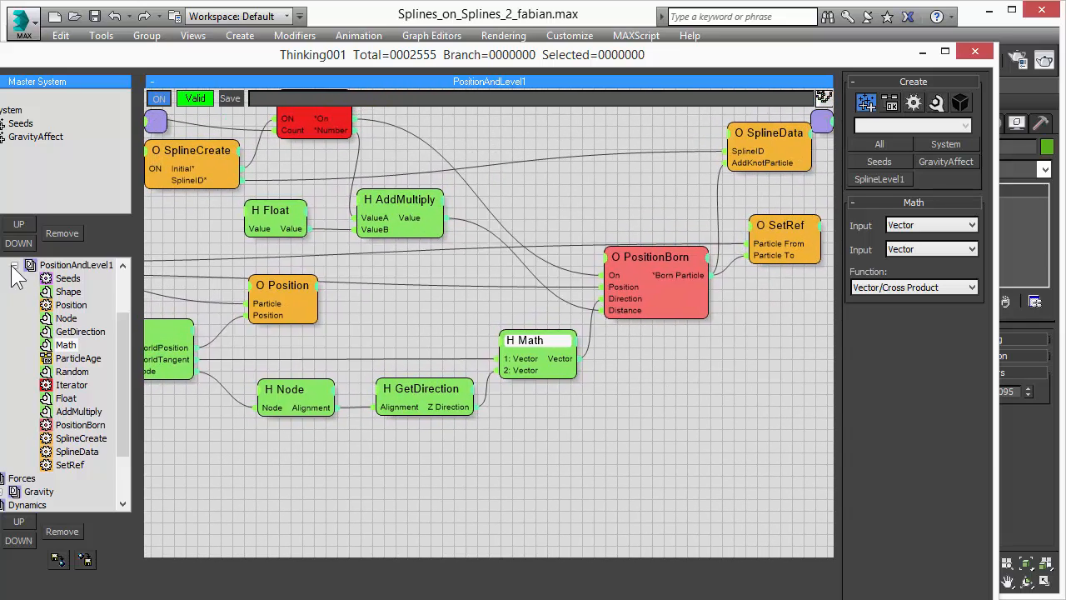
pyautogui.click(14, 264)
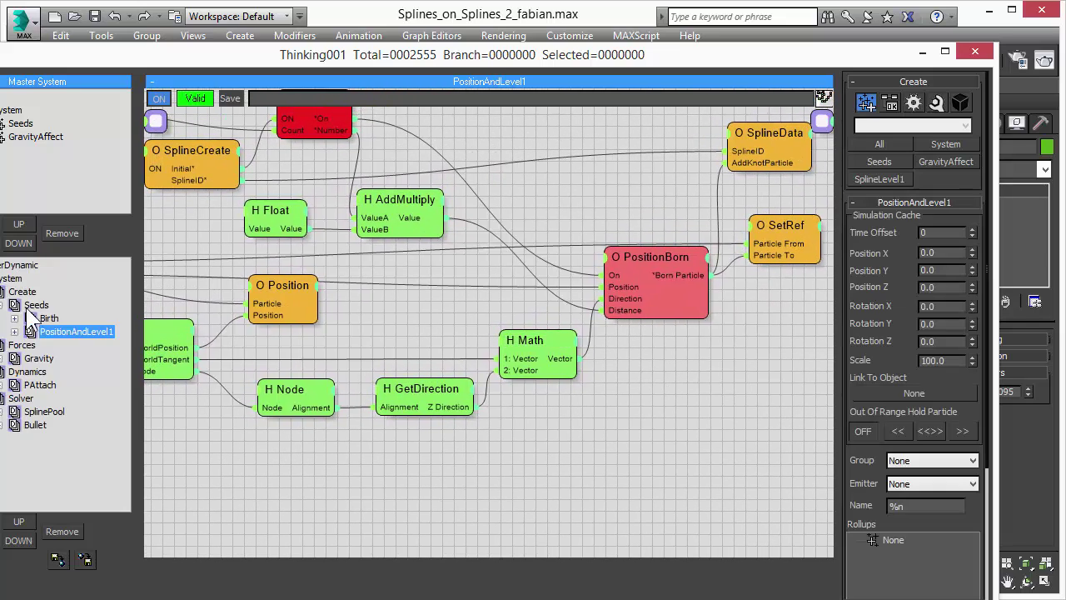
# Open the Gravity network, inspect GravityAffect and expand it to show the nested SplineLevel1 group.
pyautogui.click(39, 358)
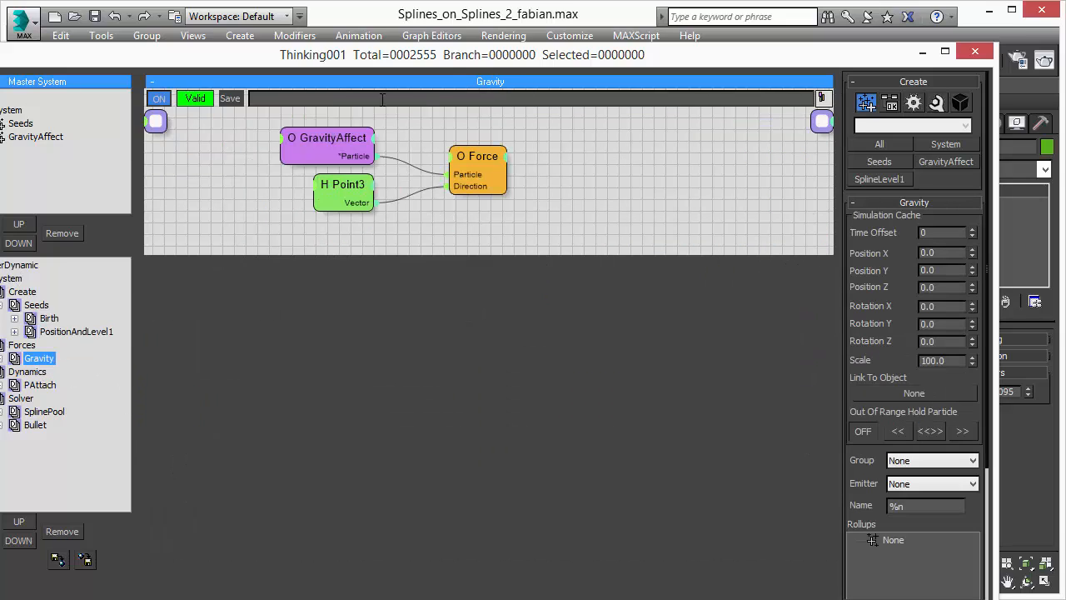
pyautogui.click(325, 140)
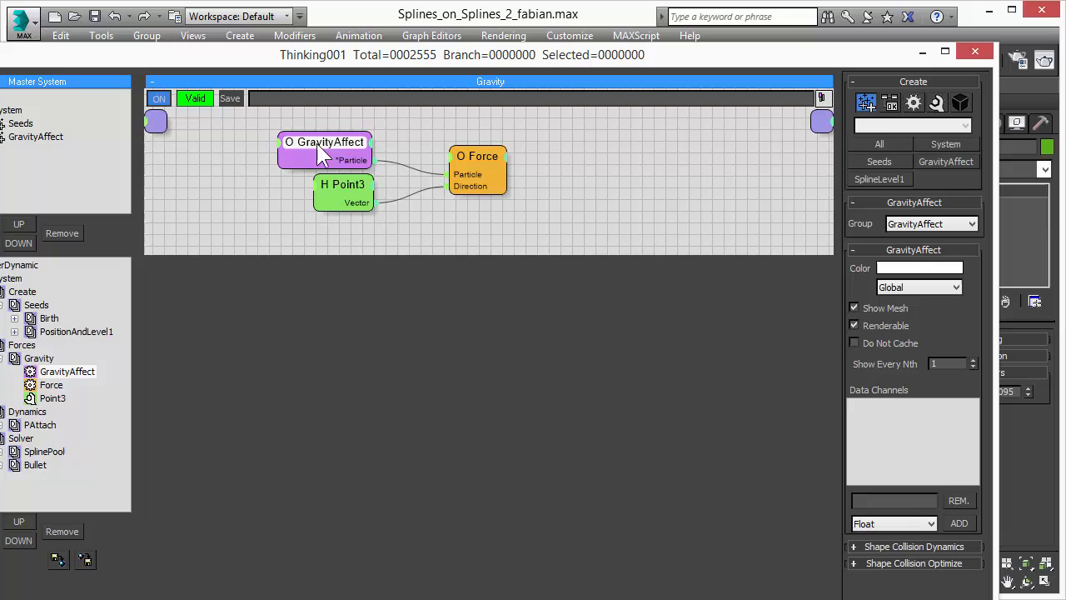
pyautogui.moveTo(78, 69); pyautogui.dragTo(160, 65)
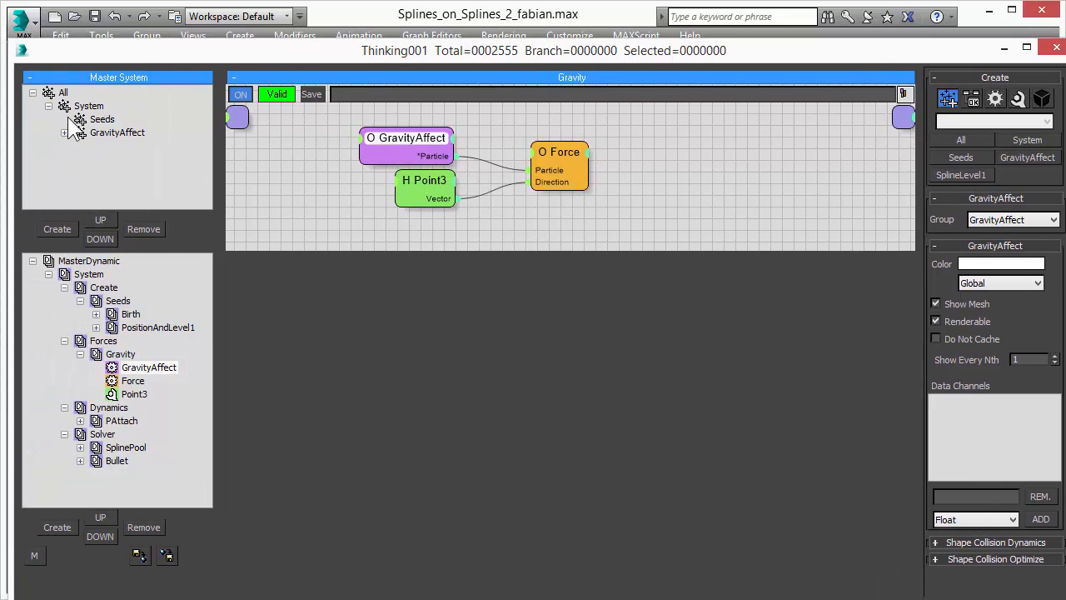
pyautogui.click(64, 133)
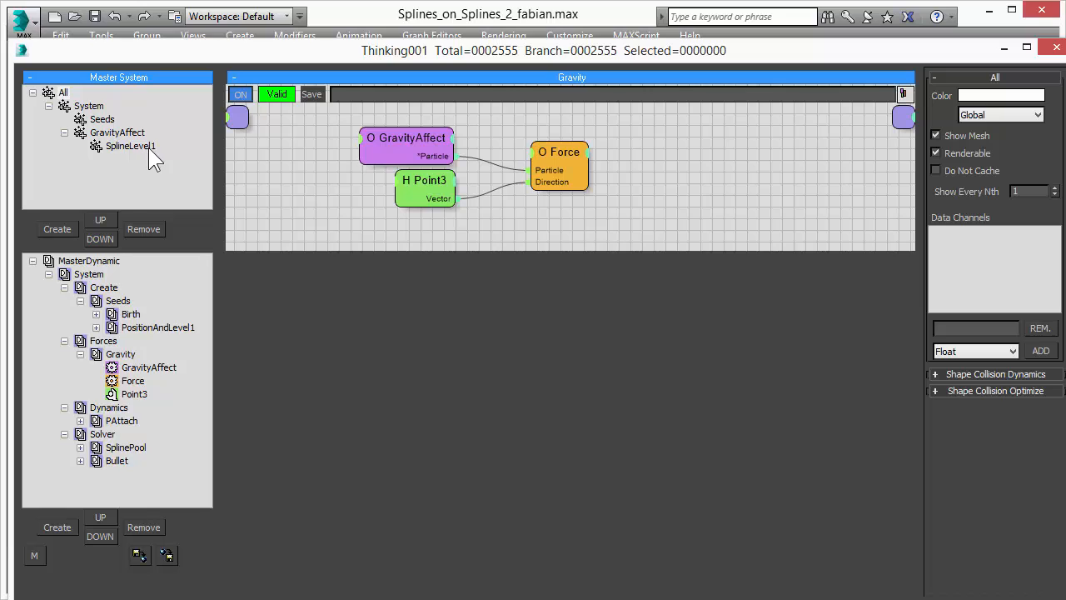
# Open the PAttach network under Dynamics and check the GetRef node's From Me option.
pyautogui.click(108, 407)
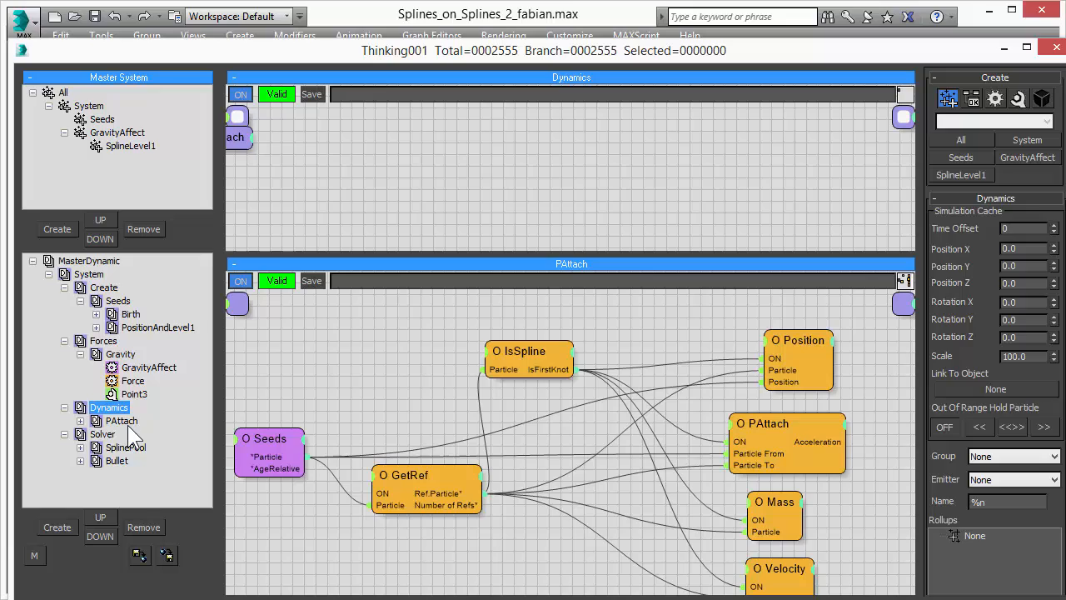
pyautogui.click(127, 421)
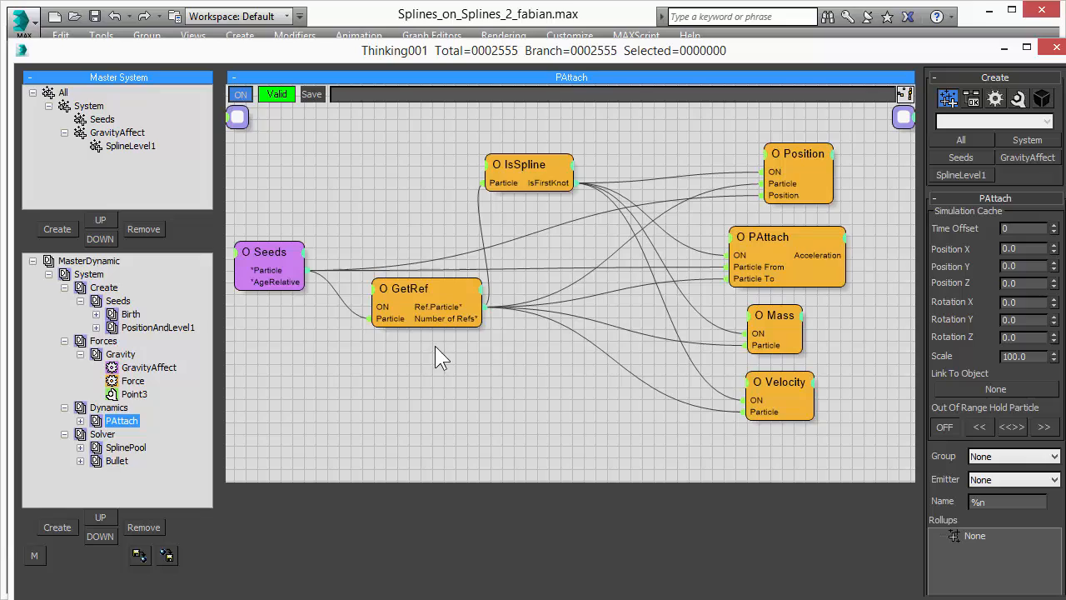
pyautogui.click(448, 292)
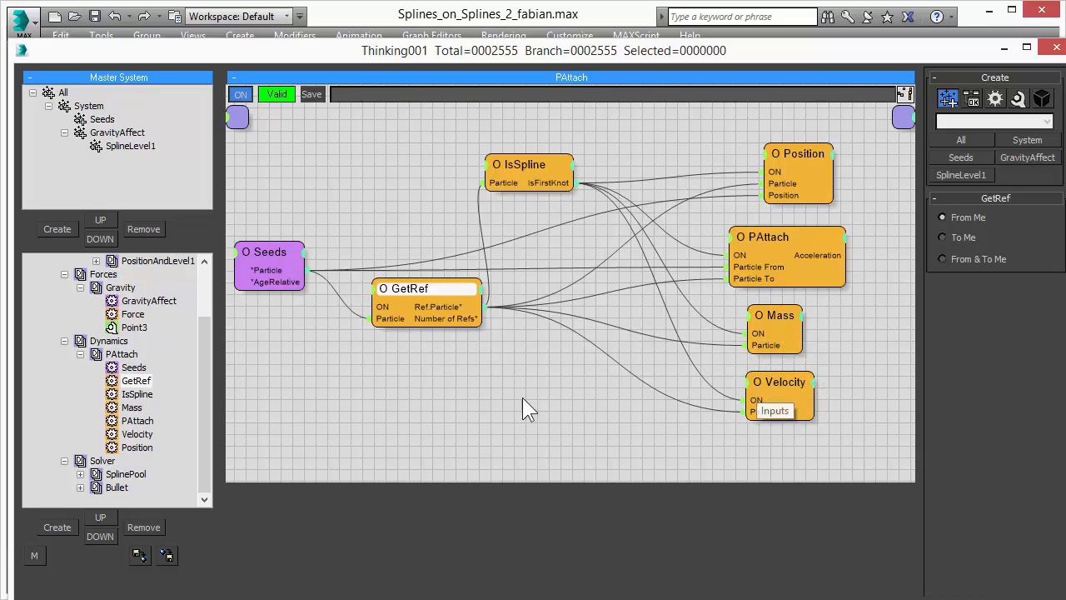
pyautogui.click(94, 354)
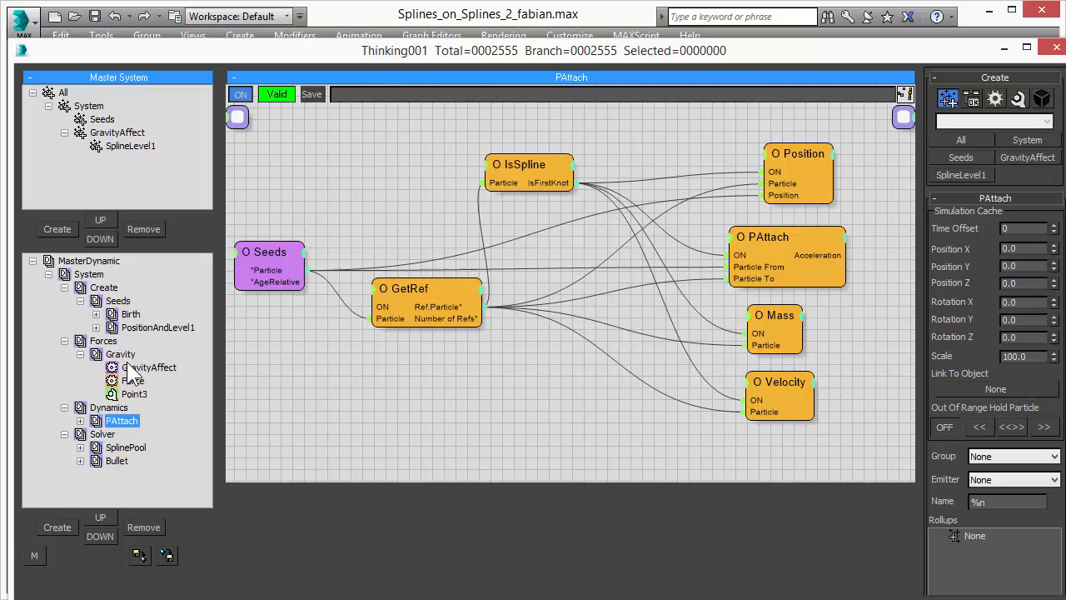
# View the SplinePool solver node's settings, then open the Bullet physics solver network.
pyautogui.click(125, 448)
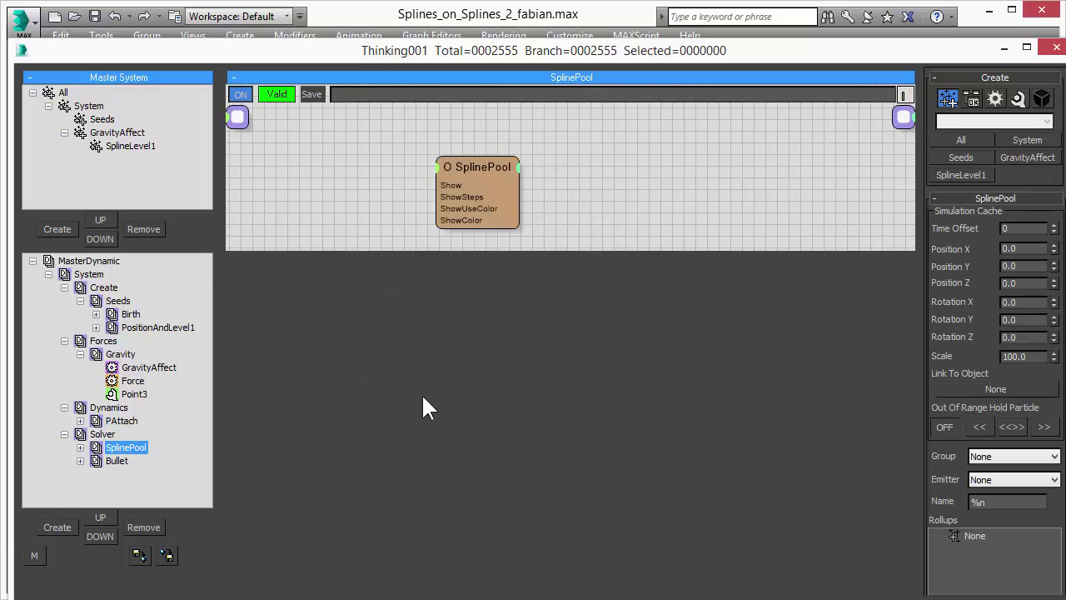
pyautogui.click(482, 167)
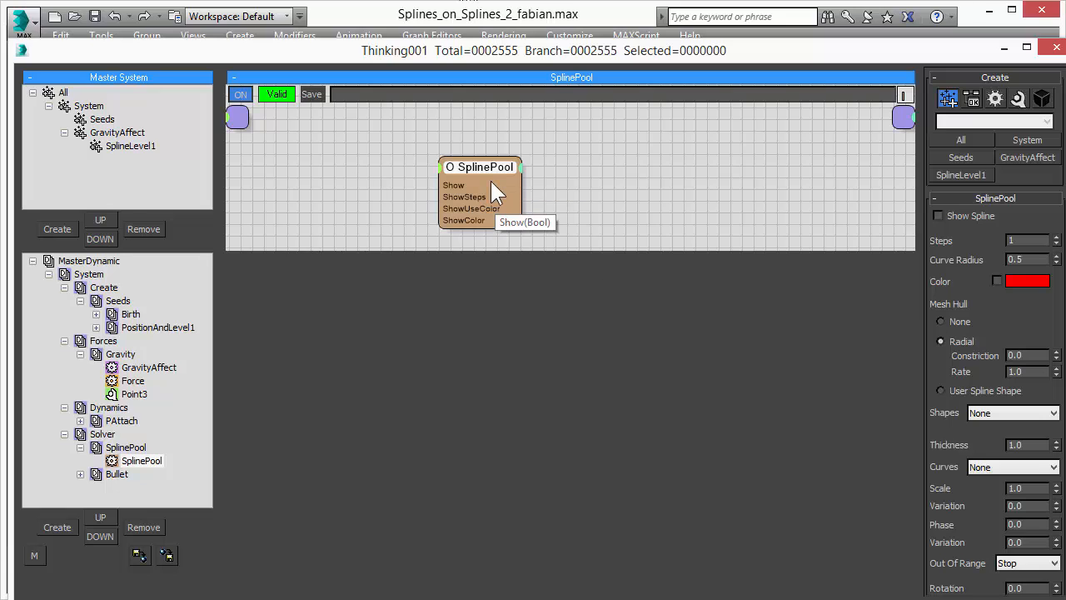
pyautogui.click(115, 474)
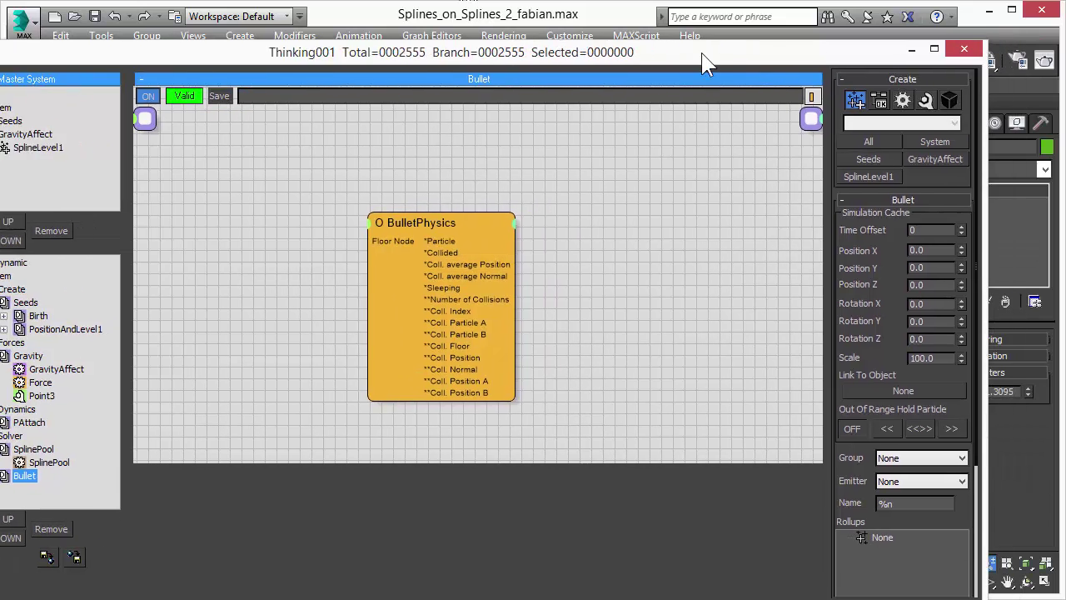
# Play the simulation so the splines droop like hair and pause it at frame 57.
pyautogui.moveTo(835, 58); pyautogui.dragTo(17, 50)
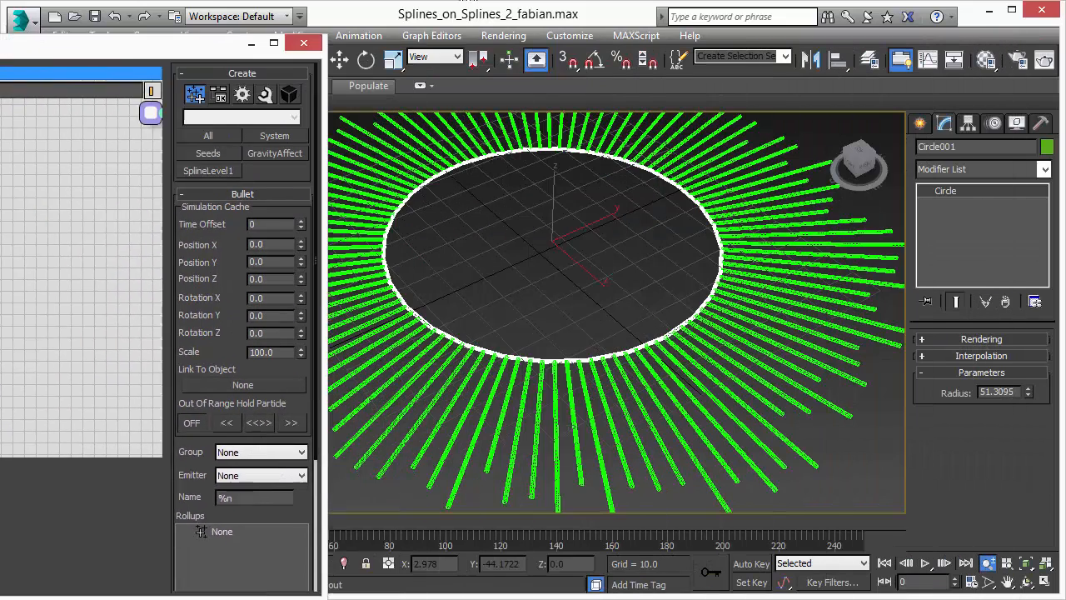
pyautogui.click(927, 565)
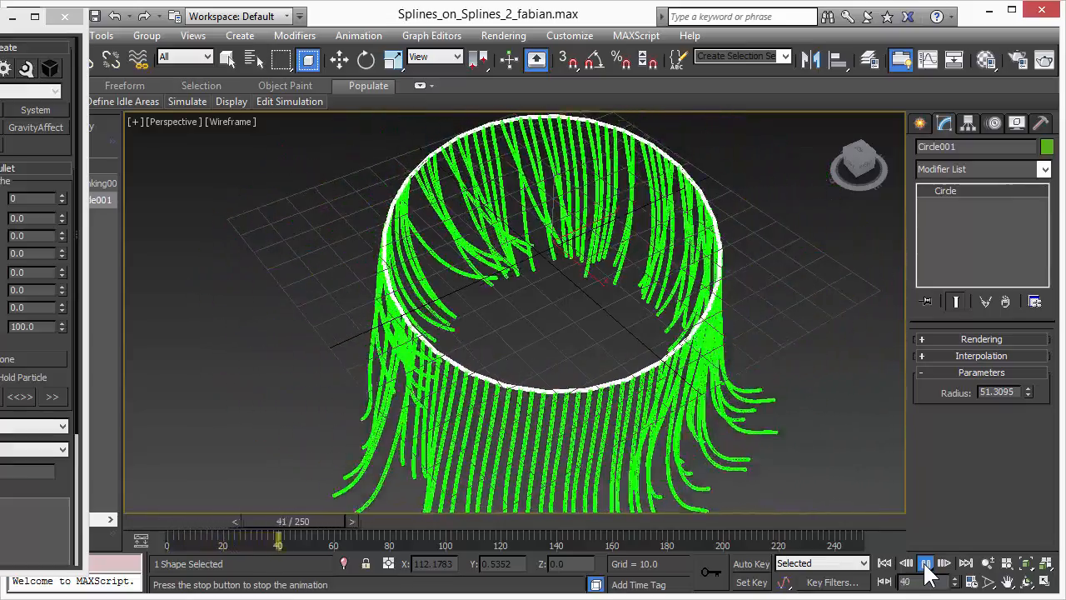
pyautogui.click(926, 564)
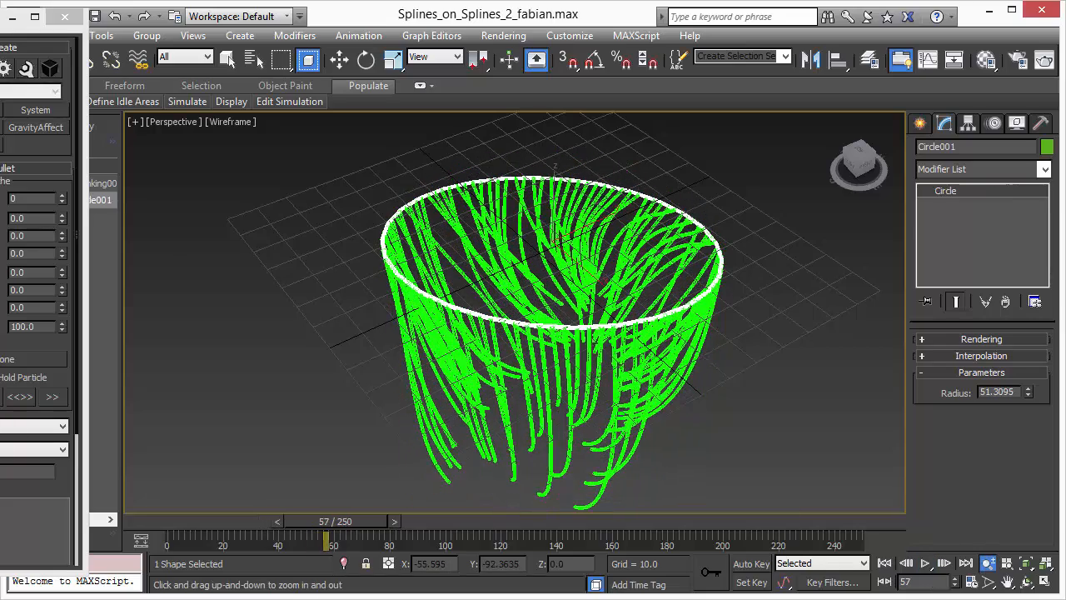
pyautogui.moveTo(50, 42); pyautogui.dragTo(627, 43)
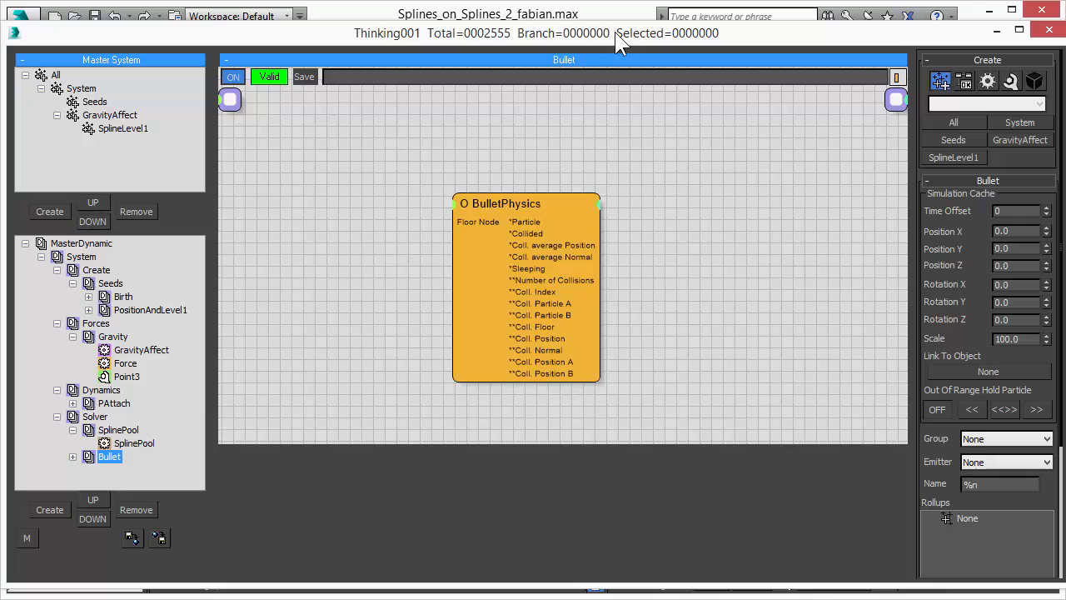
# Inspect the H Shape node in PositionAndLevel1, then reveal the hanging splines in the viewport.
pyautogui.click(141, 309)
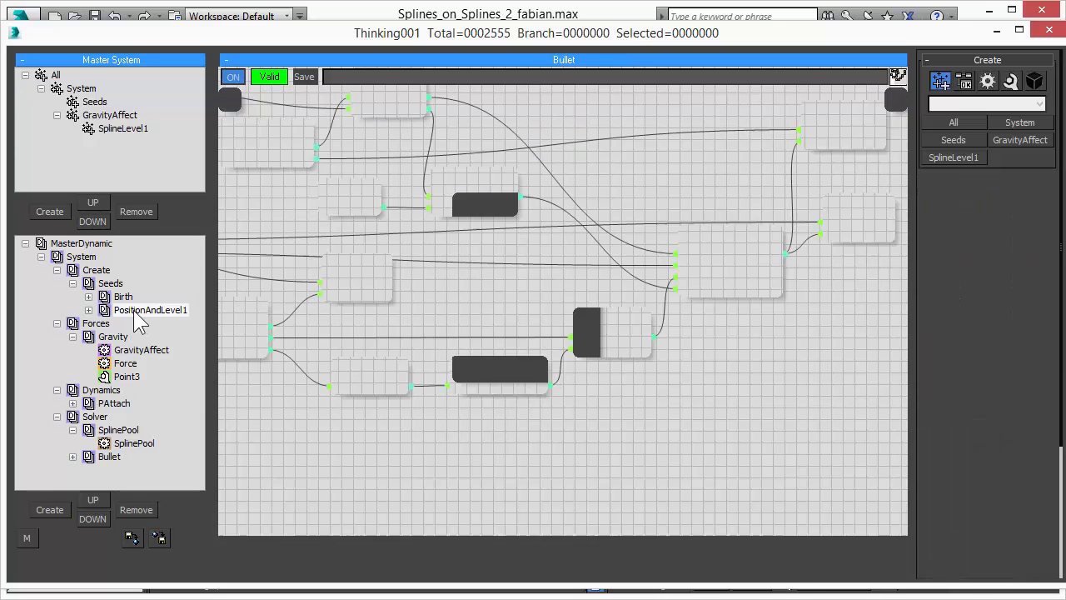
pyautogui.moveTo(444, 272); pyautogui.dragTo(707, 292, button='middle')
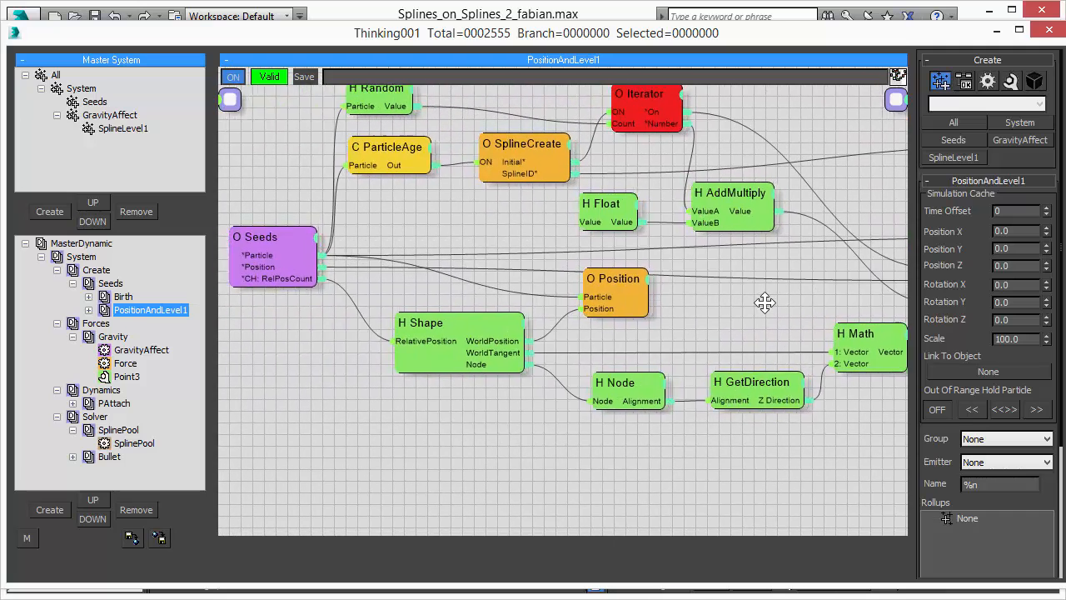
pyautogui.click(504, 329)
pyautogui.moveTo(481, 322); pyautogui.dragTo(480, 321)
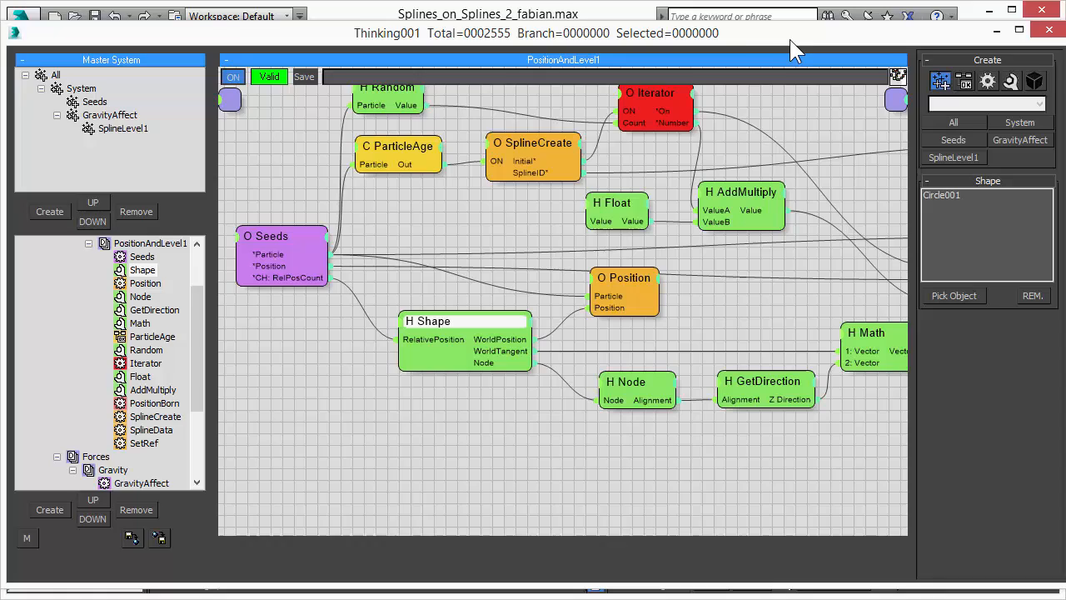
pyautogui.moveTo(795, 33)
pyautogui.mouseDown()
pyautogui.moveTo(155, 83)
pyautogui.moveTo(5, 83)
pyautogui.mouseUp()
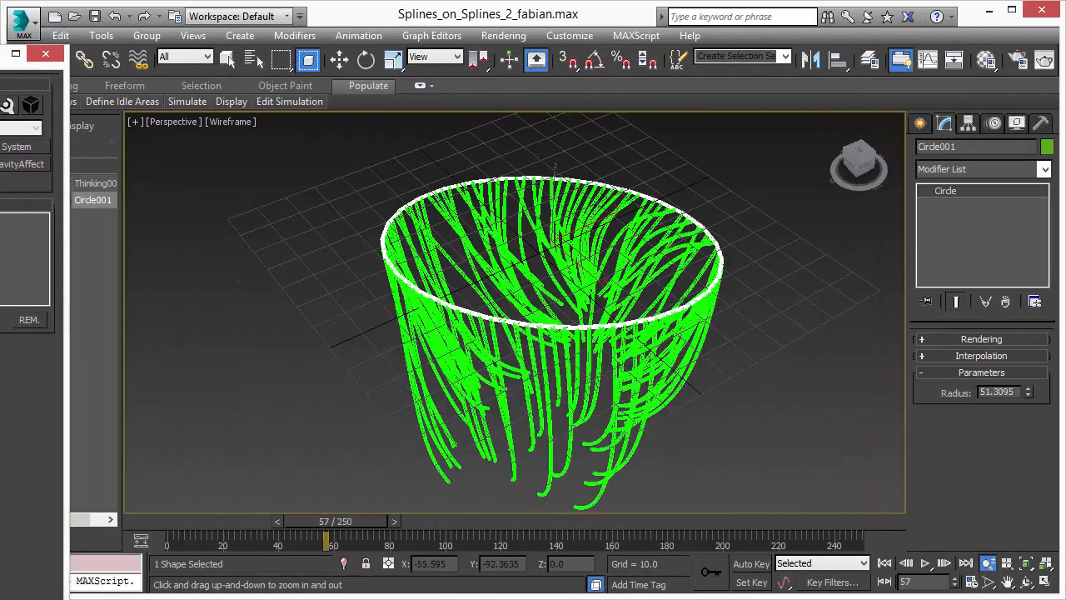
# Rewind to frame 0 and replay the simulation from the radial spline layout.
pyautogui.click(884, 563)
pyautogui.click(926, 564)
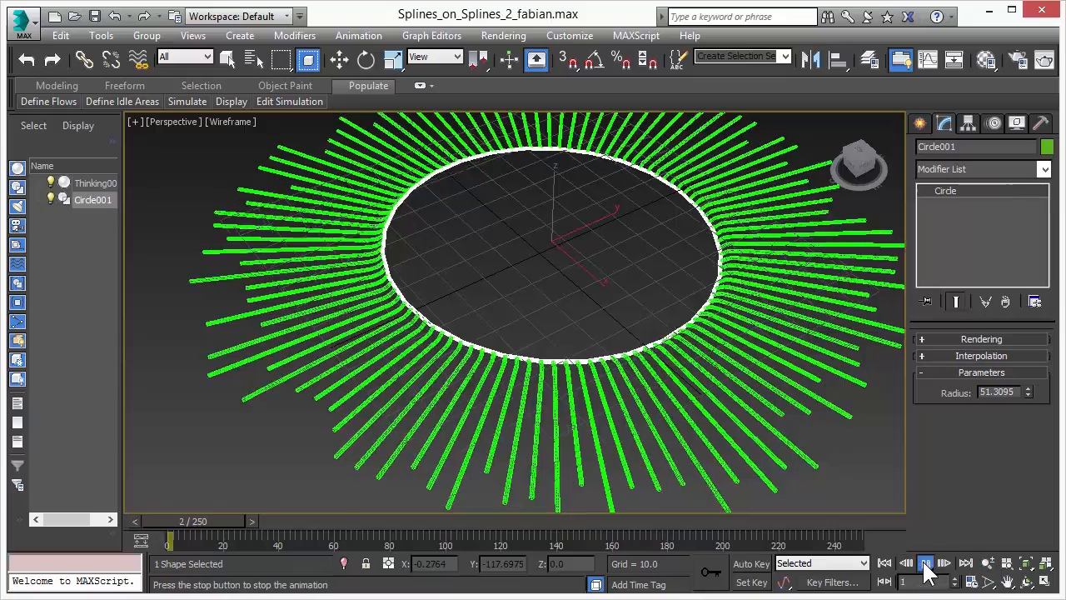